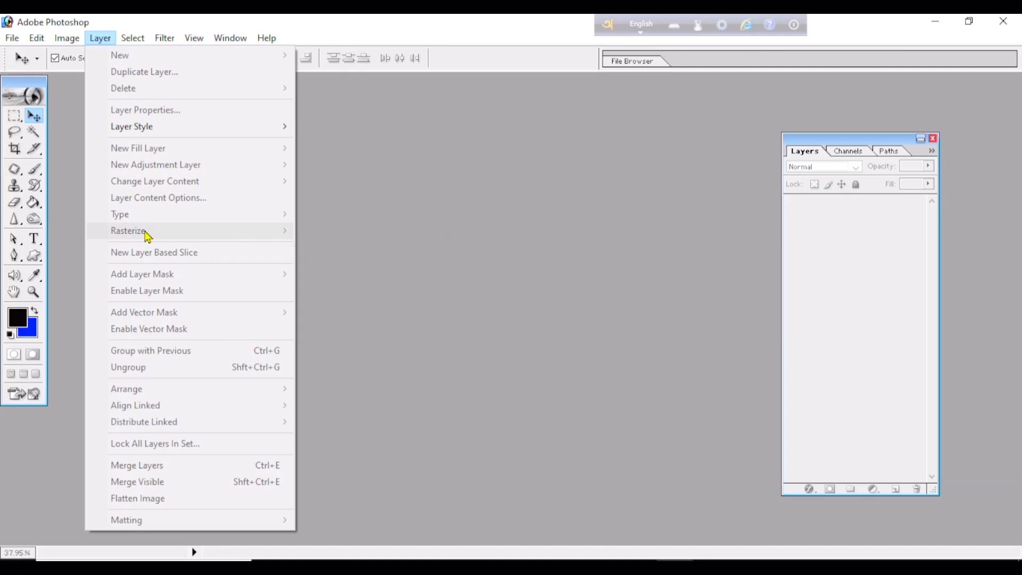
click(457, 272)
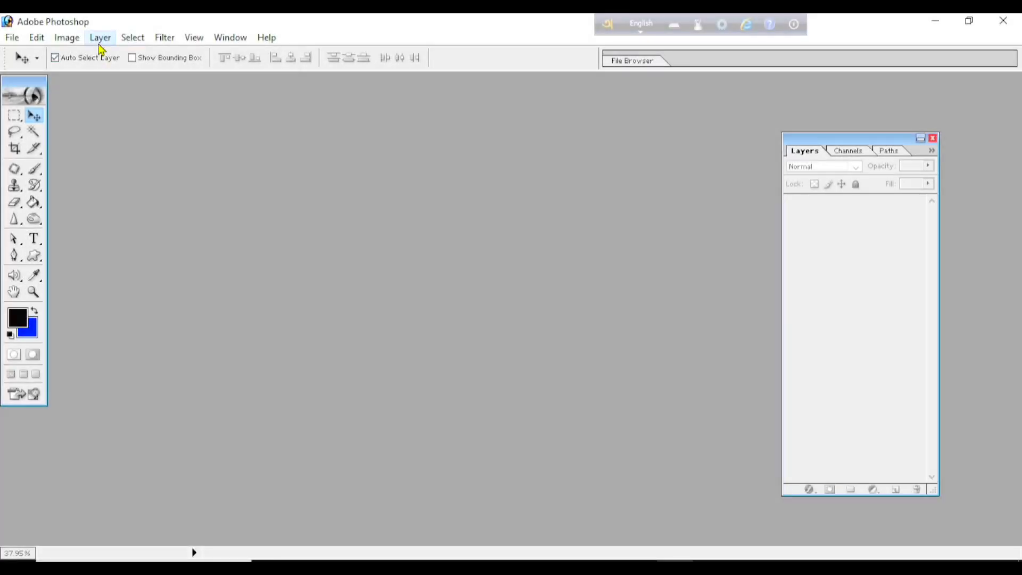
click(100, 38)
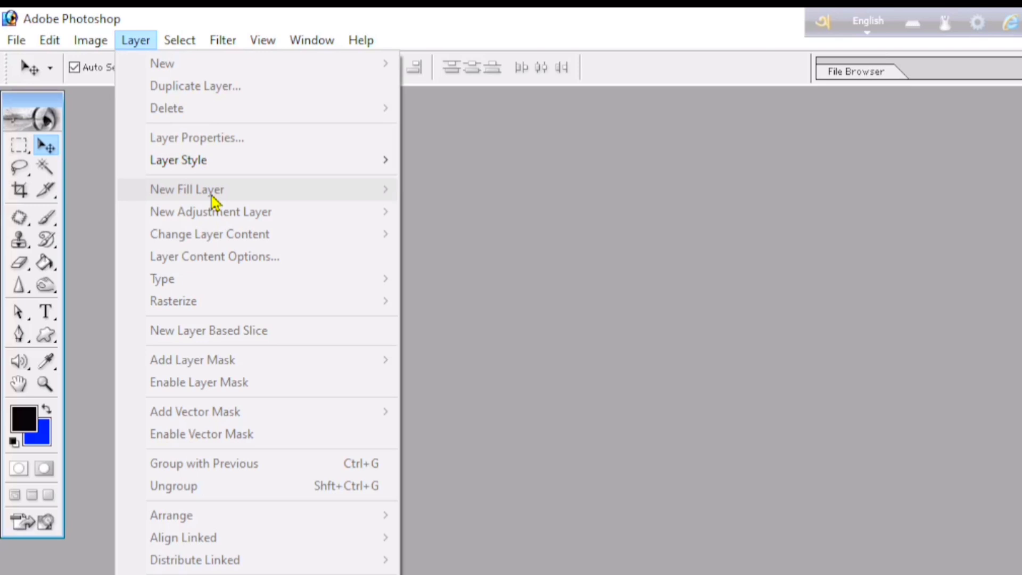
click(571, 369)
Open the image ai-generated-8387960_1280 from the Downloads folder
click(17, 42)
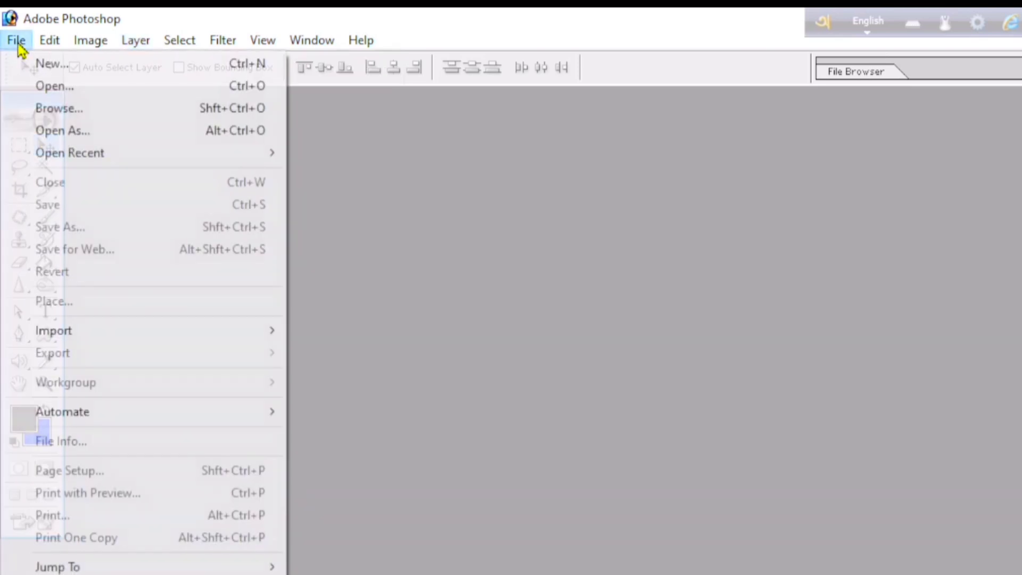
click(60, 95)
scroll(434, 343, down, 6)
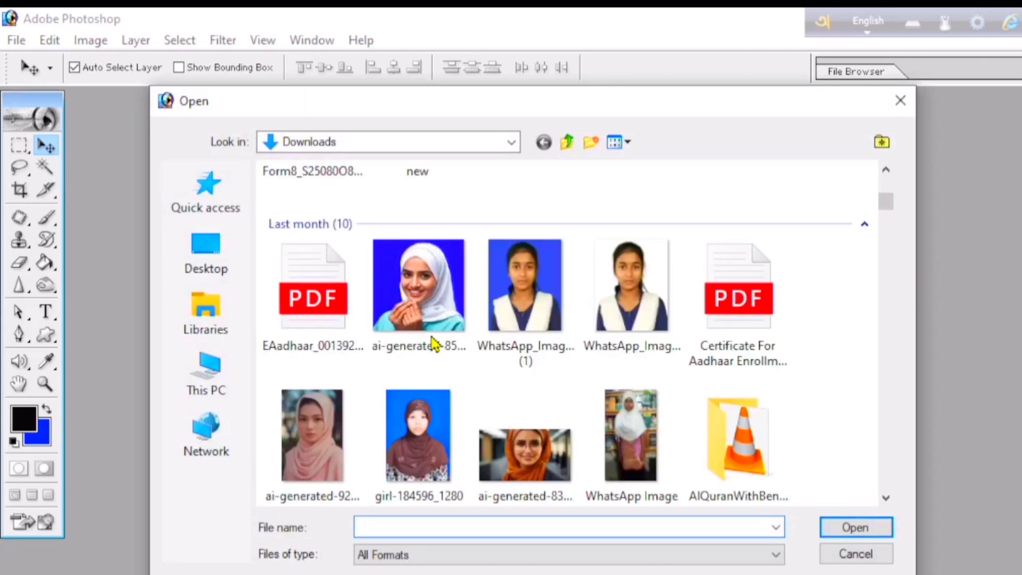
scroll(433, 342, down, 3)
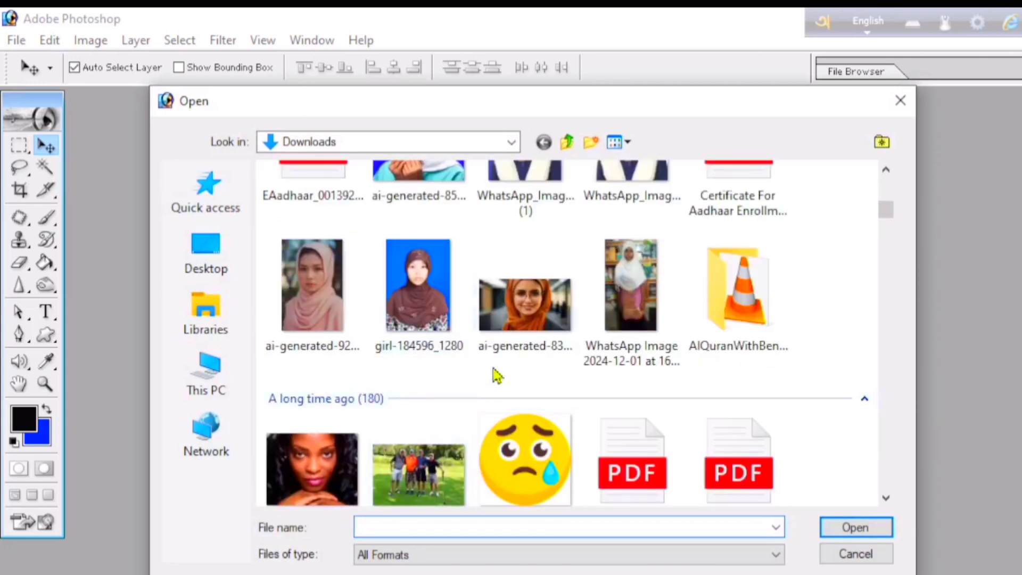
click(513, 308)
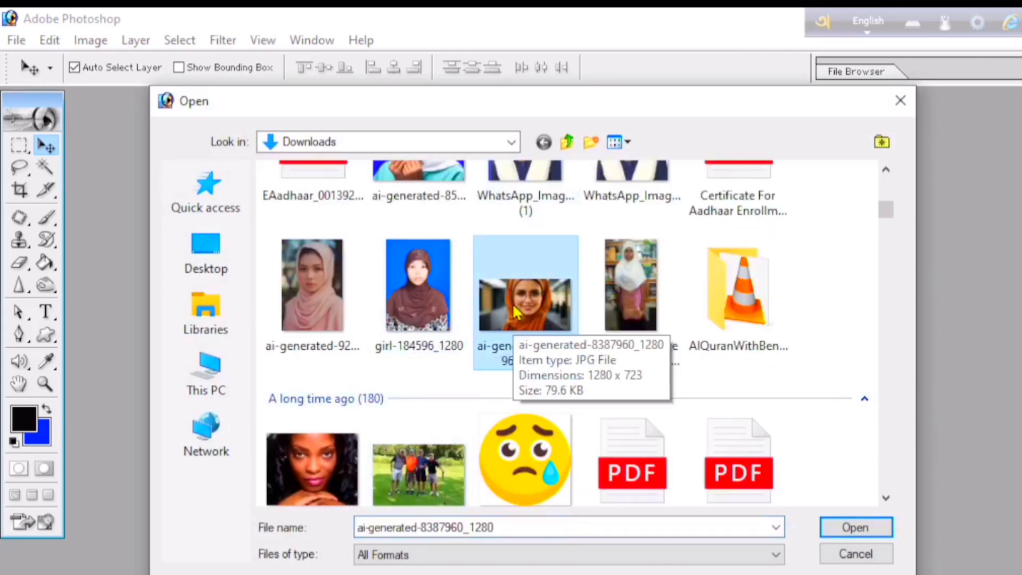
click(843, 529)
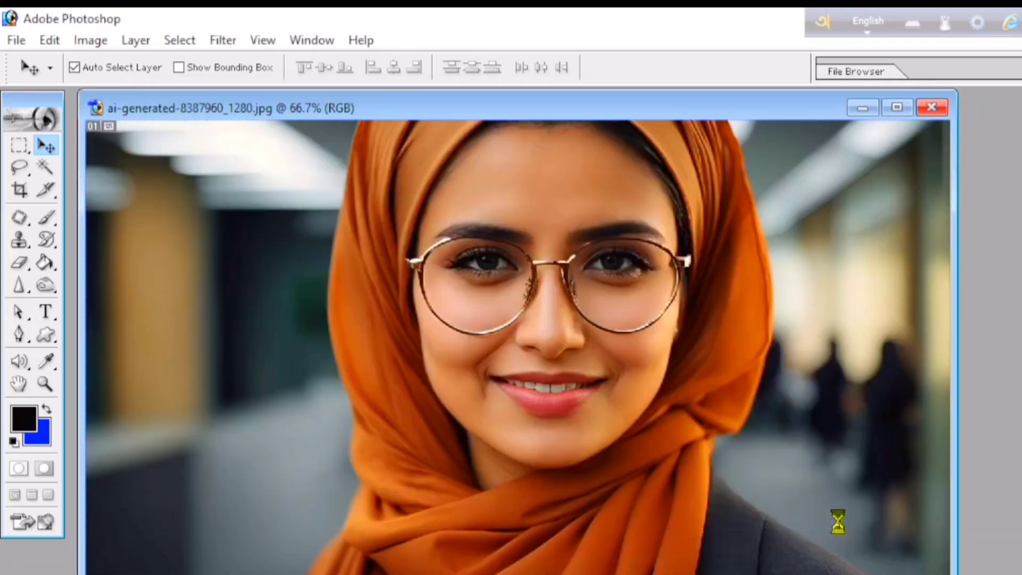
Maximize the photo's document window and zoom the image to about 50%
drag(447, 109, 474, 149)
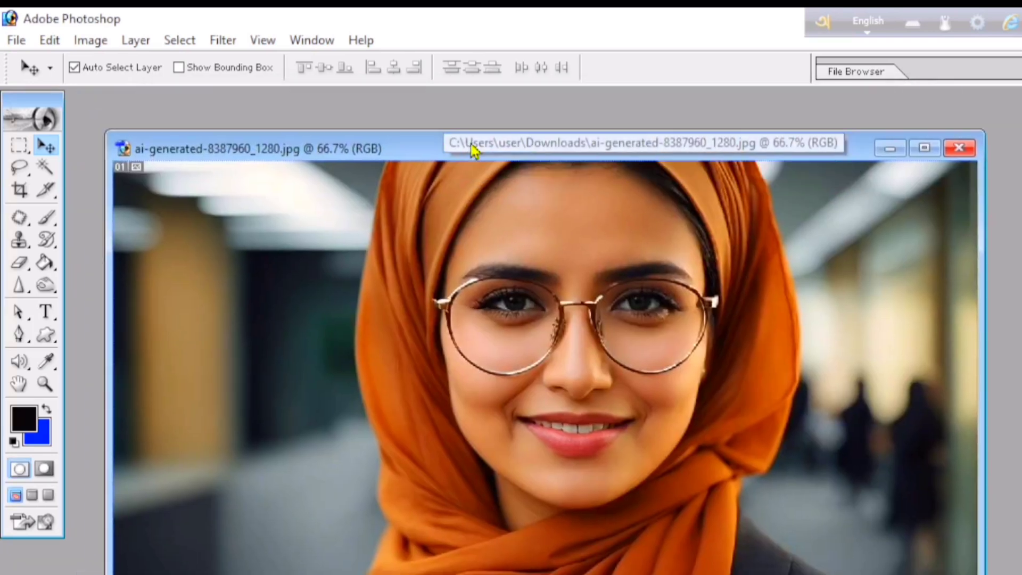
click(135, 42)
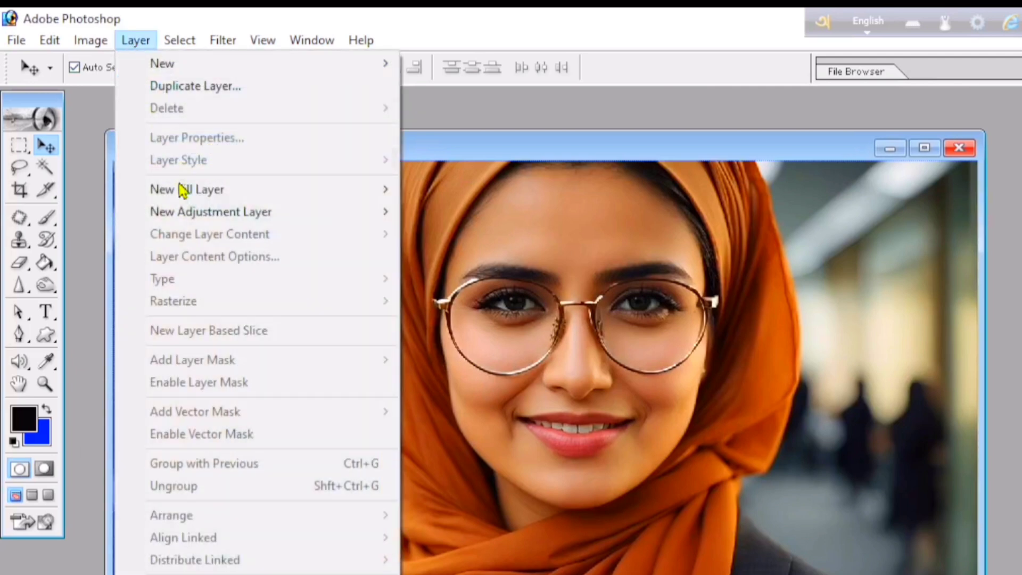
mouse_move(184, 192)
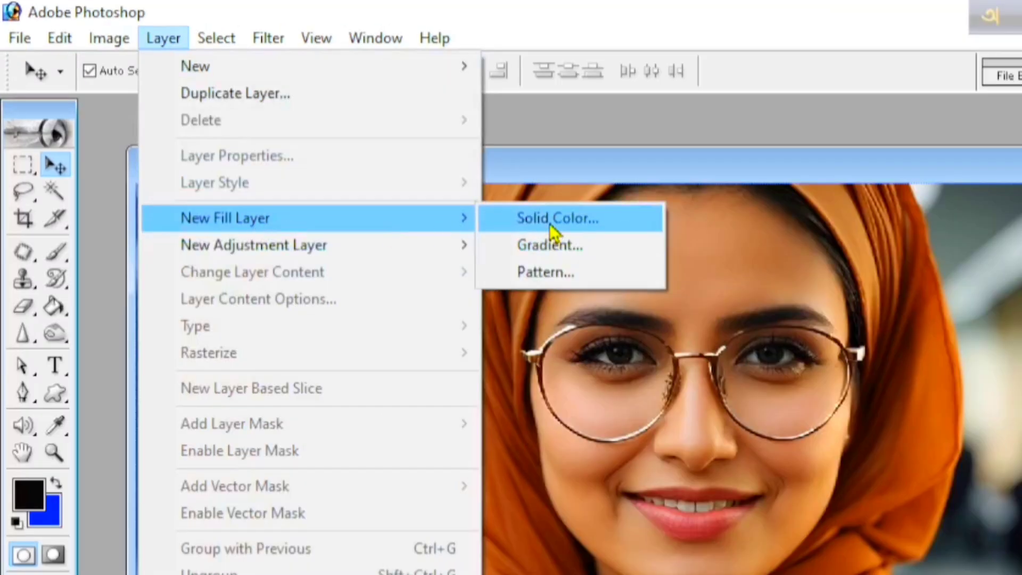
click(560, 166)
drag(560, 166, 521, 173)
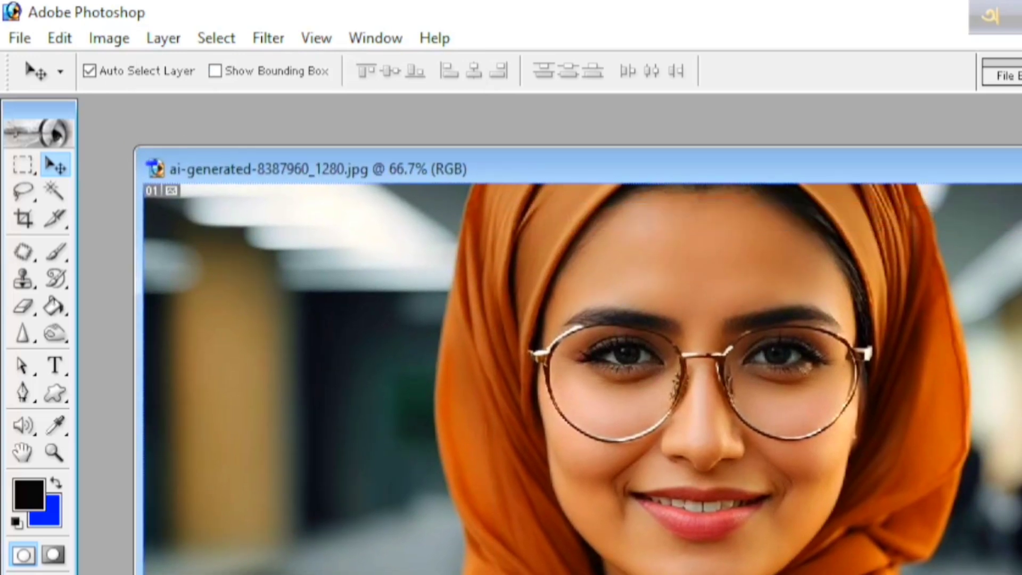
click(1021, 166)
scroll(693, 392, down, 4)
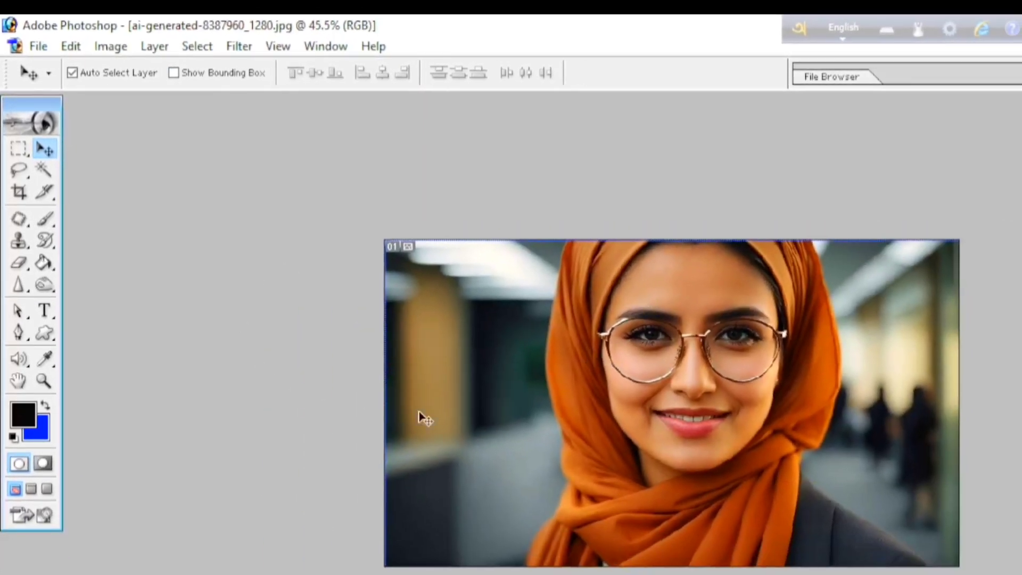
scroll(614, 446, up, 1)
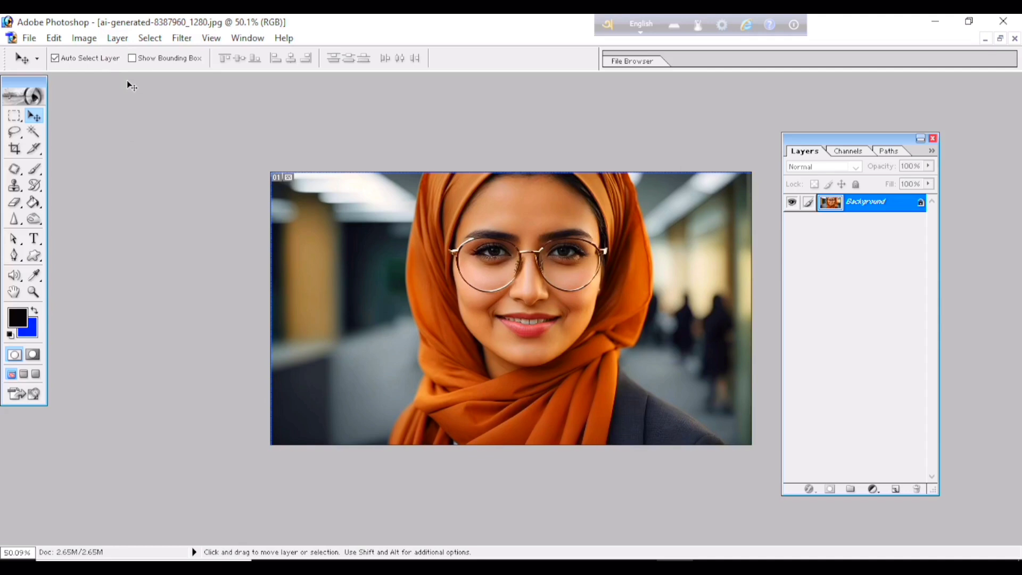
Add a solid color fill layer above the Background layer and pick a bright yellow for it
click(116, 39)
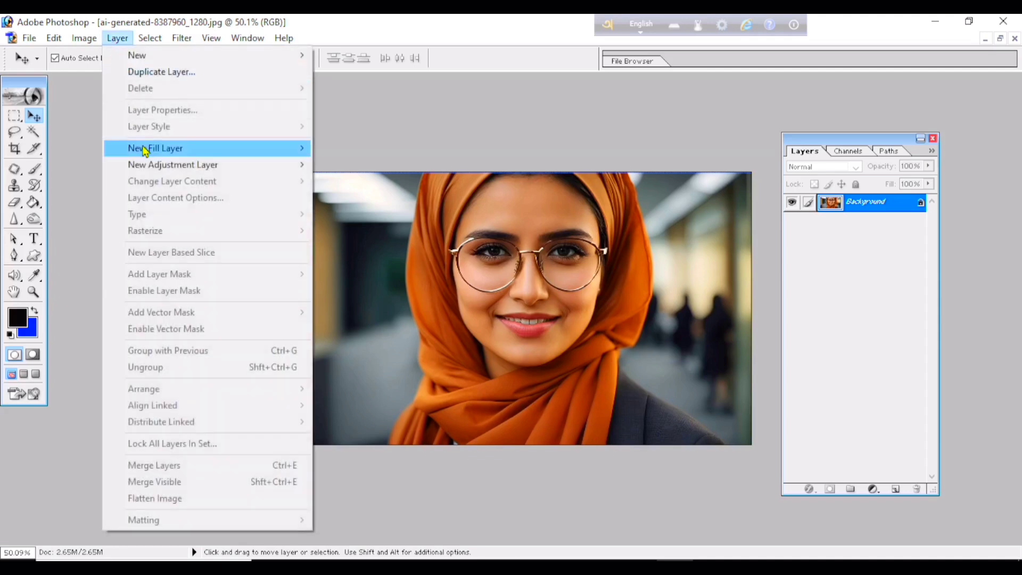
mouse_move(145, 152)
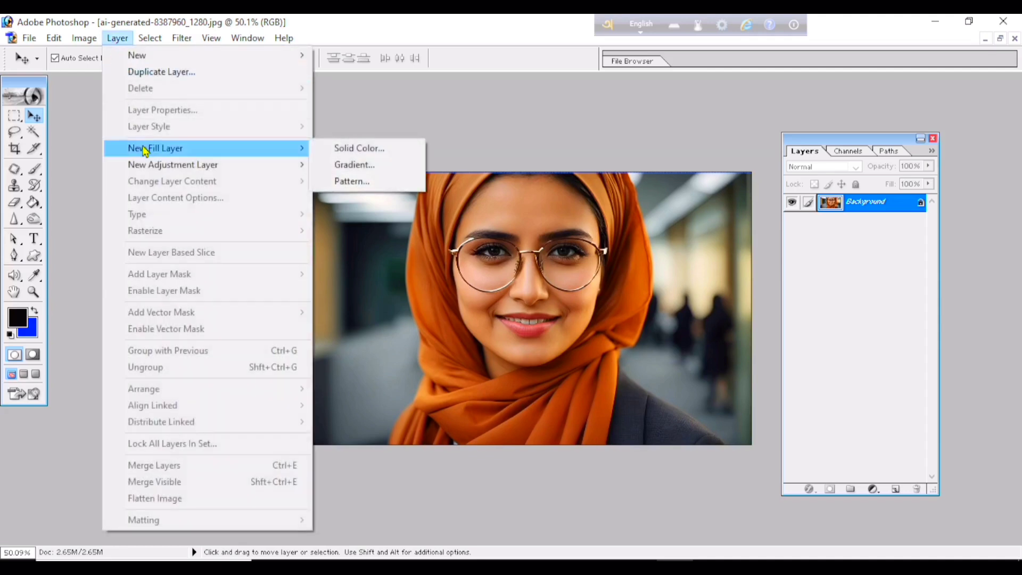
click(366, 151)
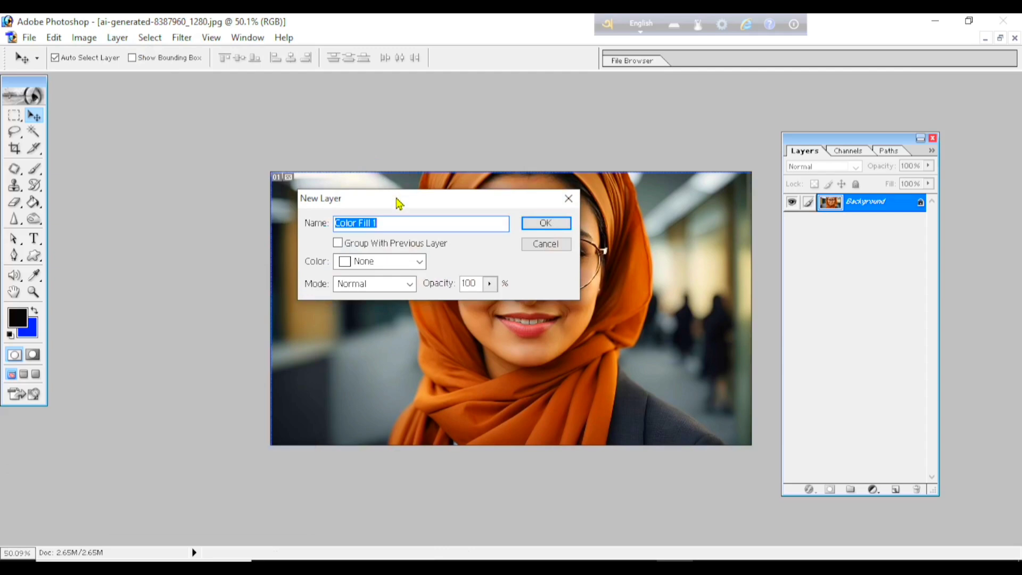
drag(396, 202, 304, 179)
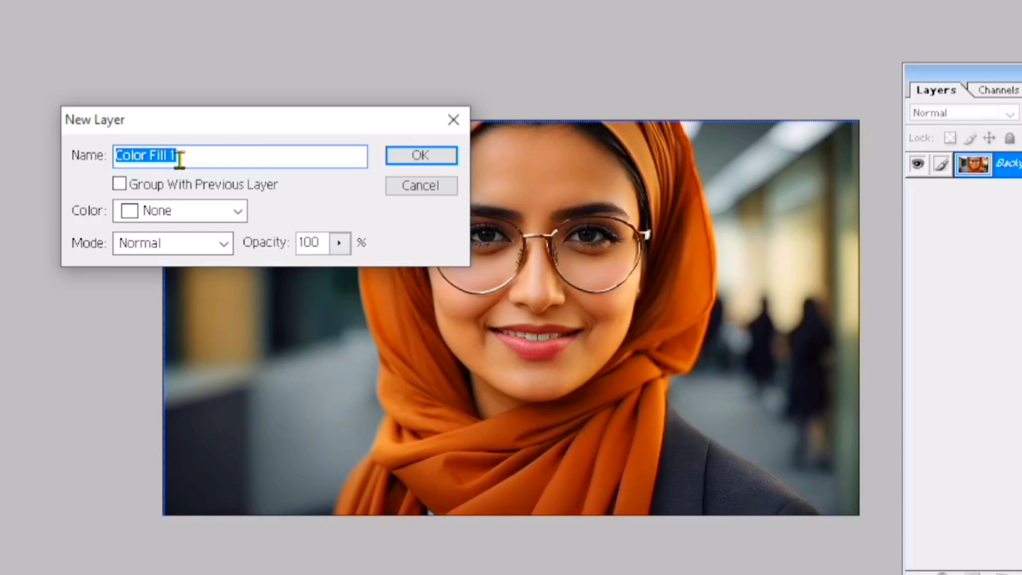
click(421, 155)
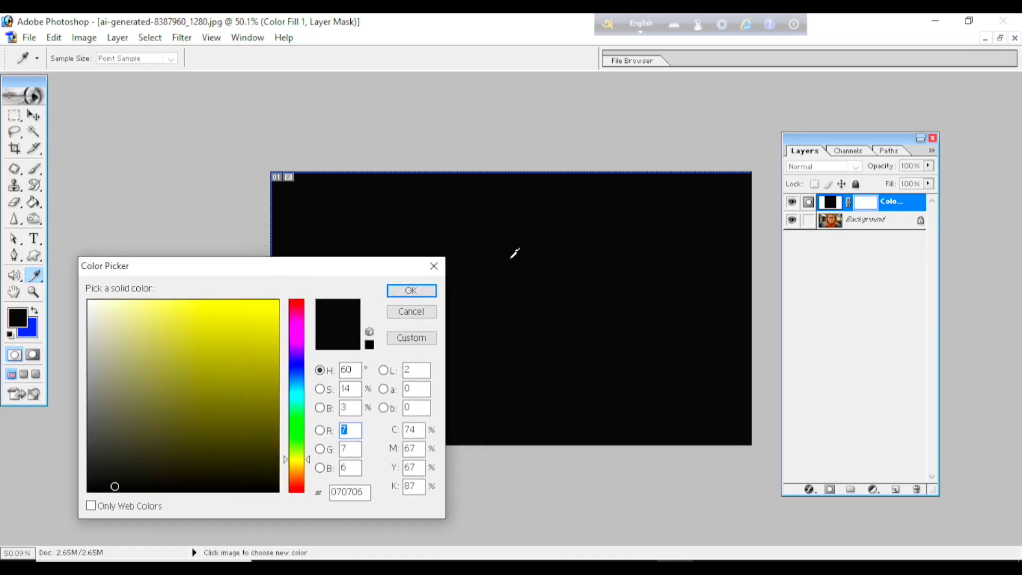
mouse_move(222, 388)
mouse_down()
mouse_move(210, 349)
mouse_move(260, 314)
mouse_up()
click(410, 290)
key(v)
key(d)
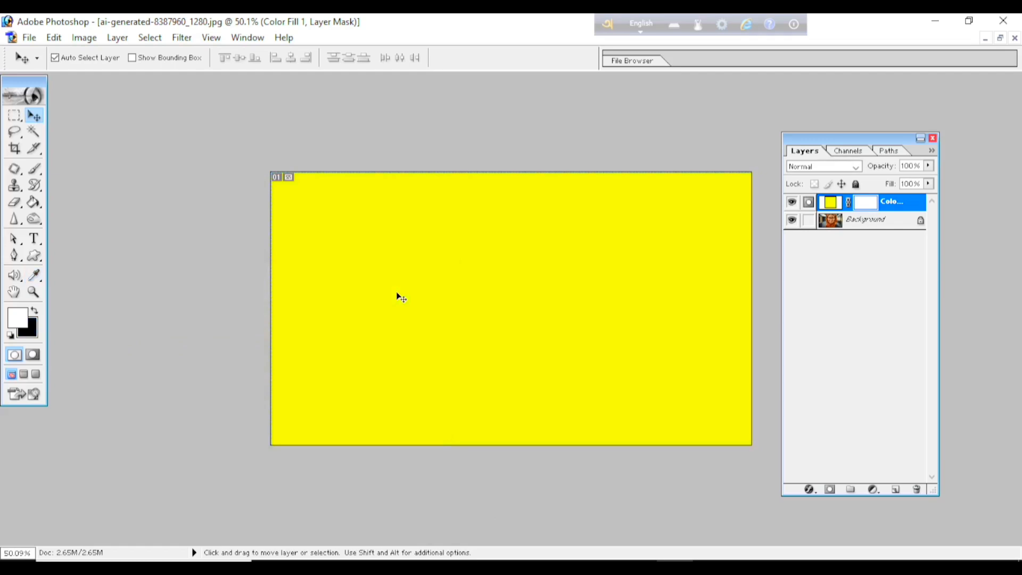
Add a gradient fill layer above the yellow fill, using the multicolored rainbow preset in linear style at 90°
click(122, 42)
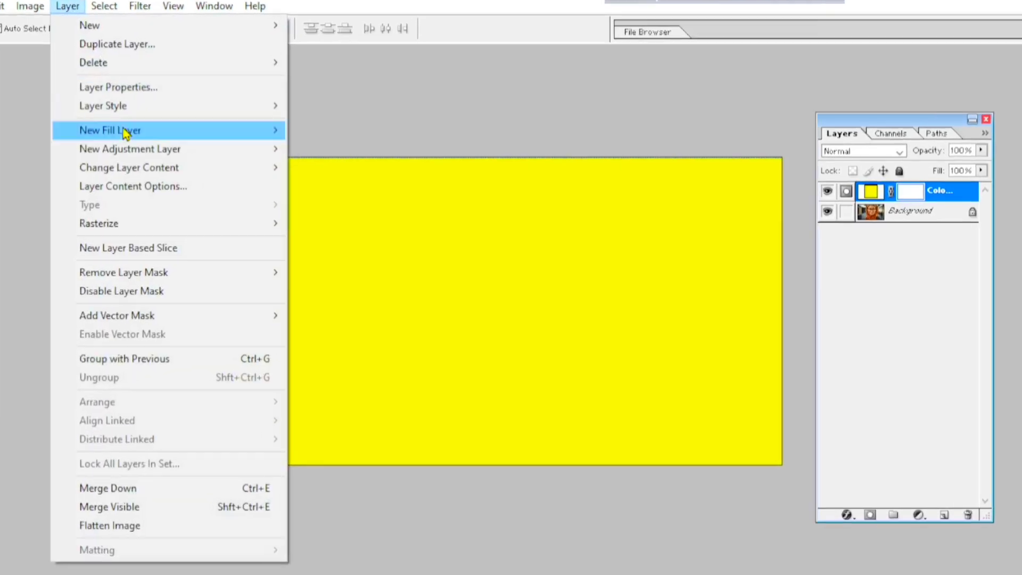
mouse_move(169, 147)
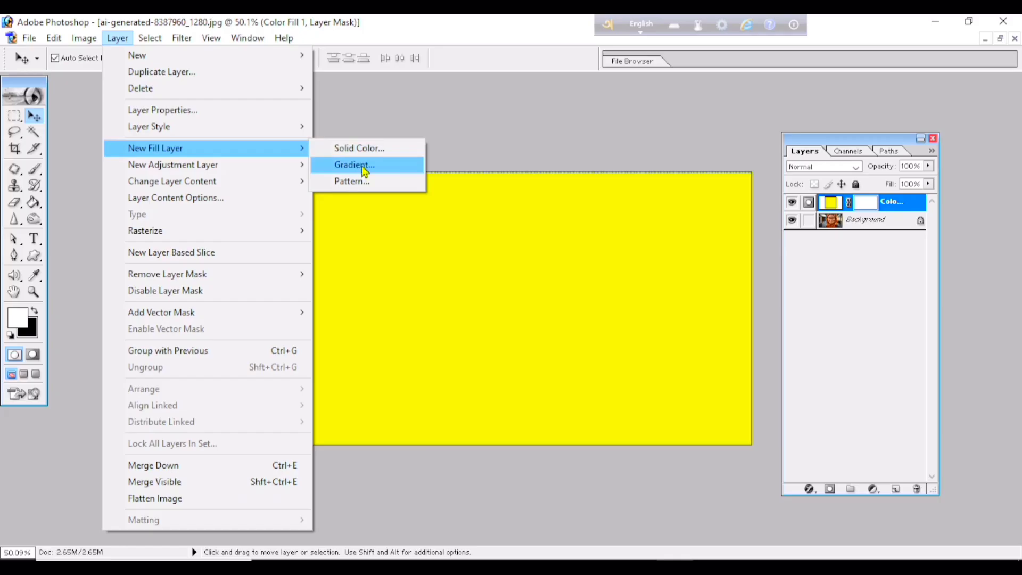
click(364, 168)
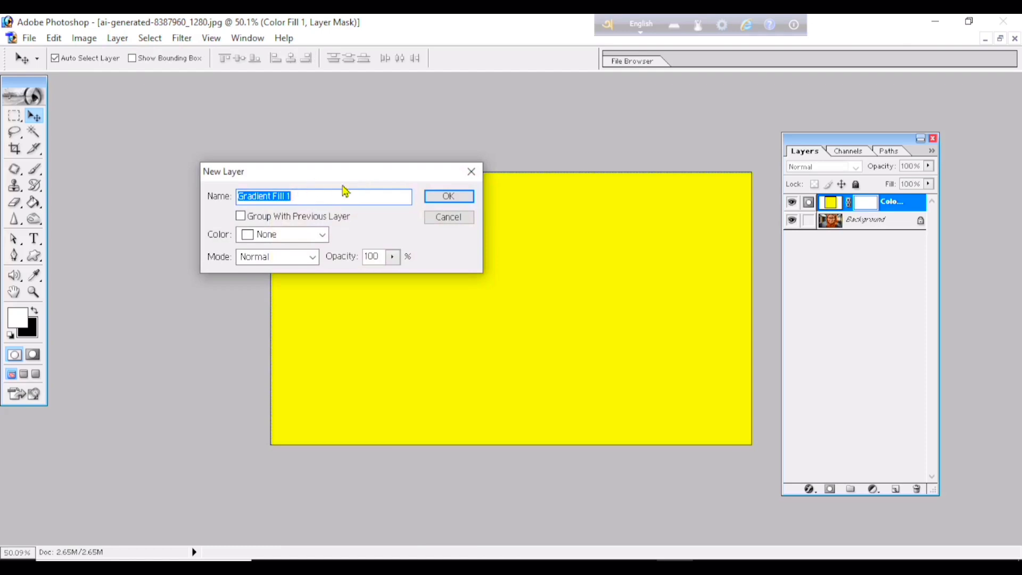
drag(345, 176, 297, 164)
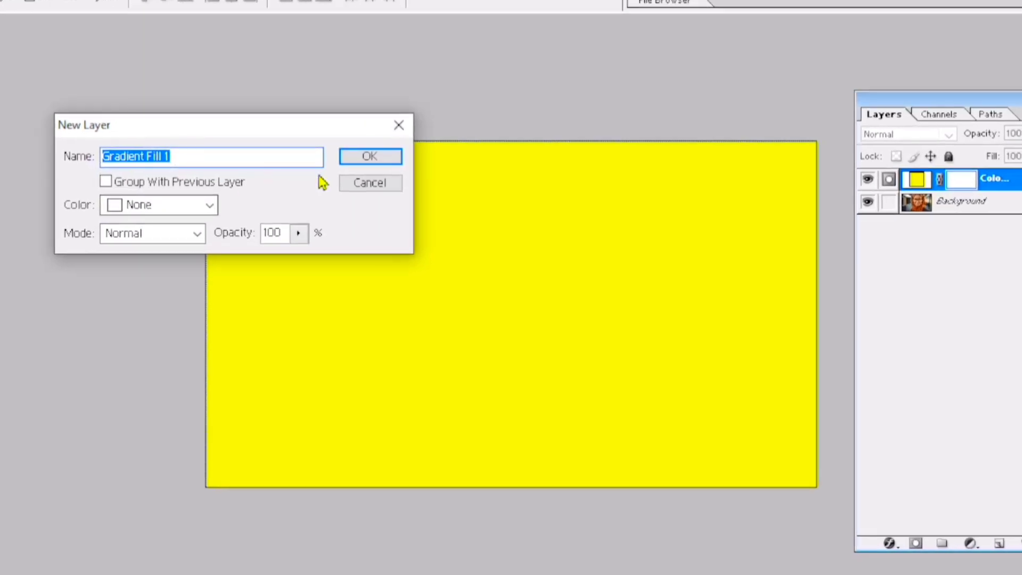
click(400, 185)
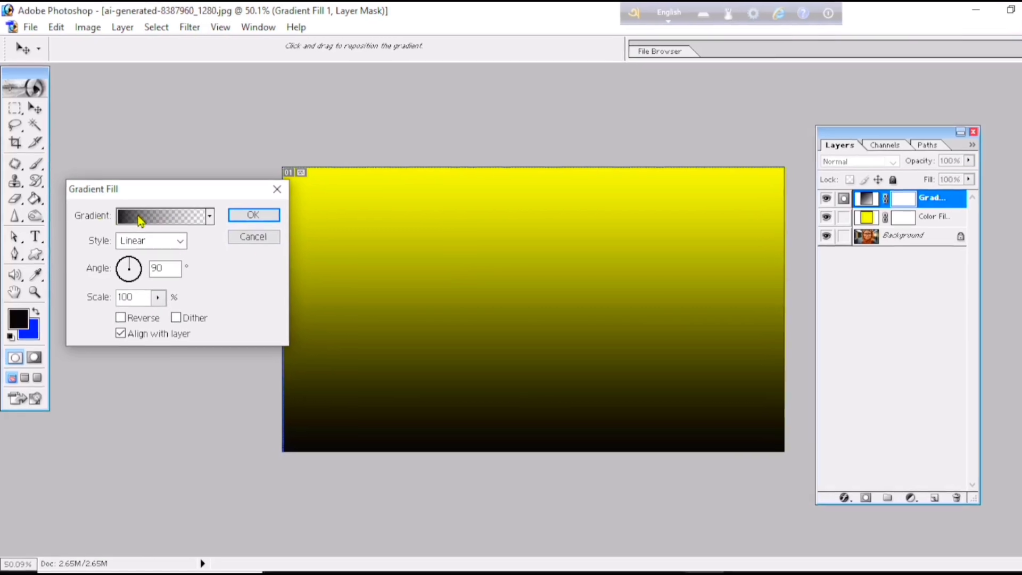
click(226, 211)
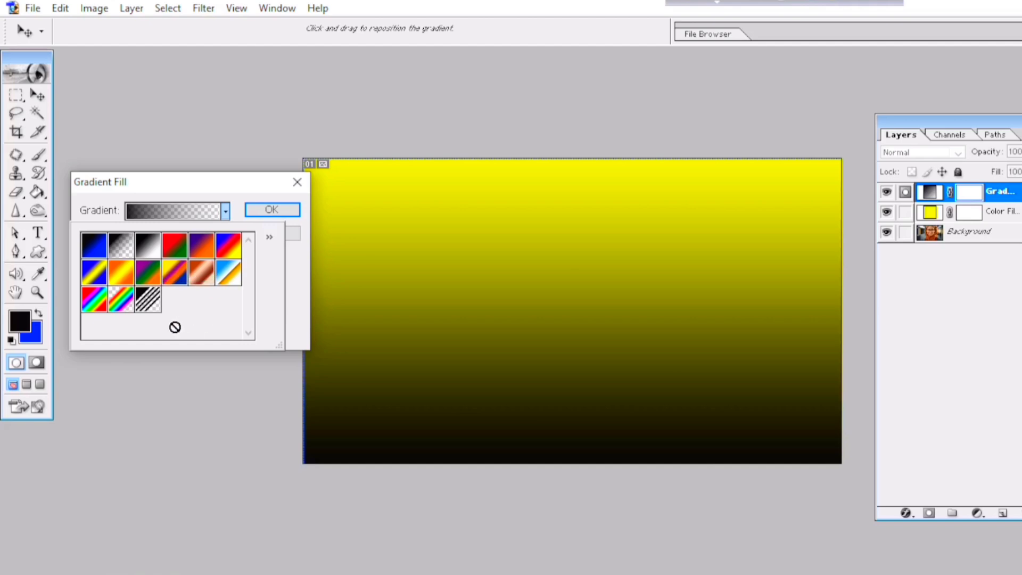
click(98, 305)
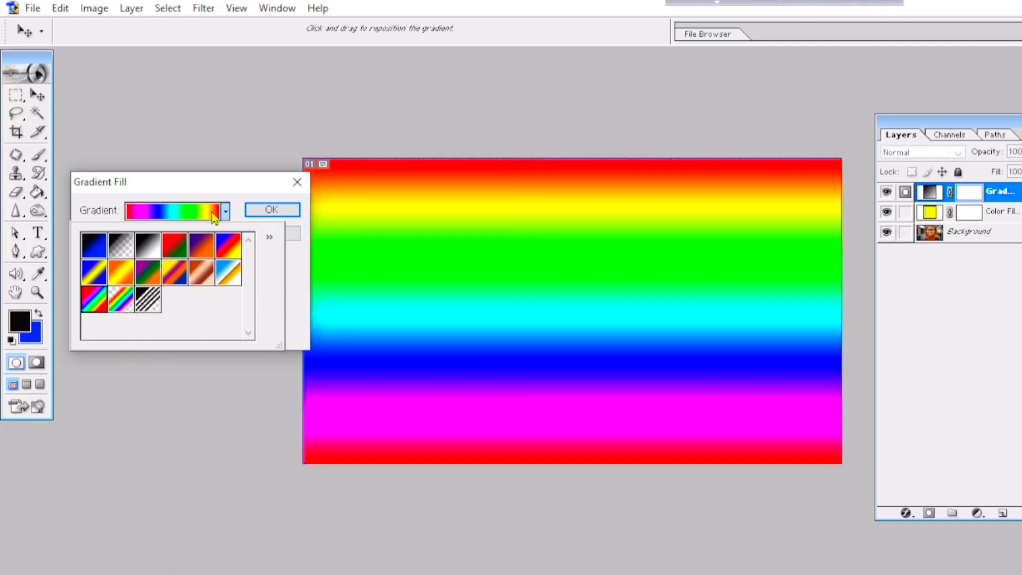
click(270, 210)
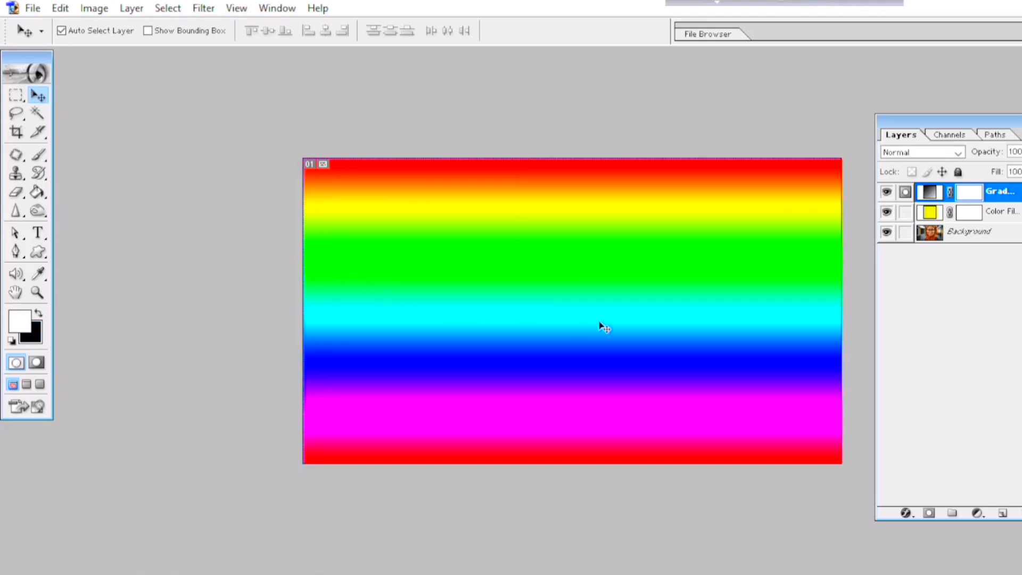
Try to add a pattern fill layer above the gradient fill layer
key(ctrl+minus)
key(ctrl+plus)
click(128, 11)
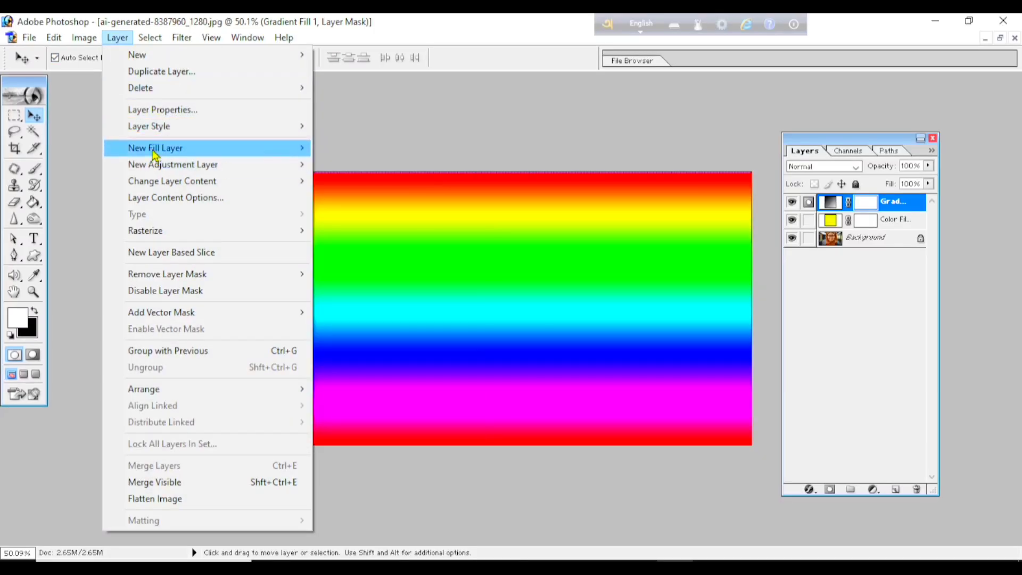
mouse_move(173, 138)
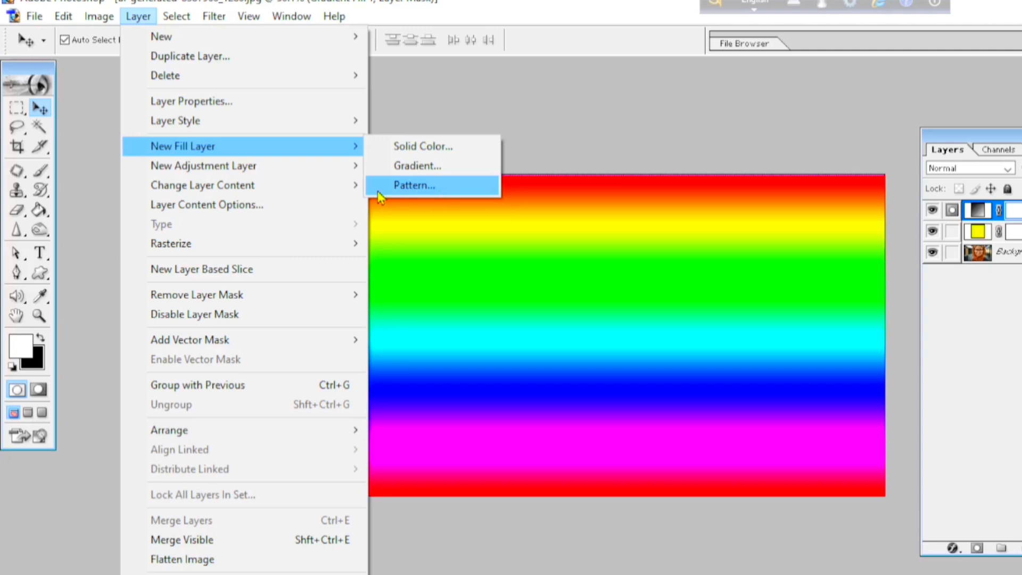
click(406, 187)
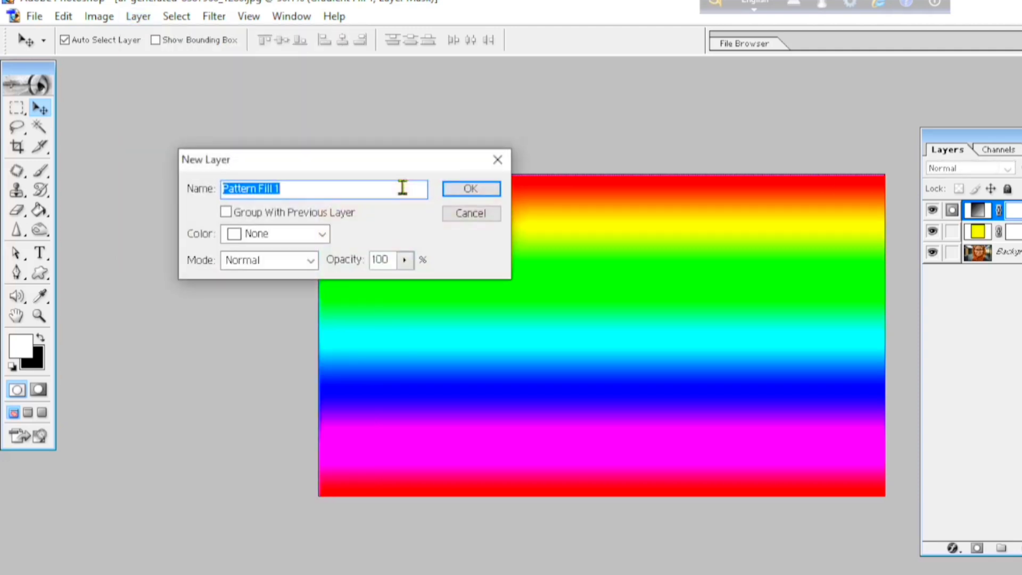
click(471, 189)
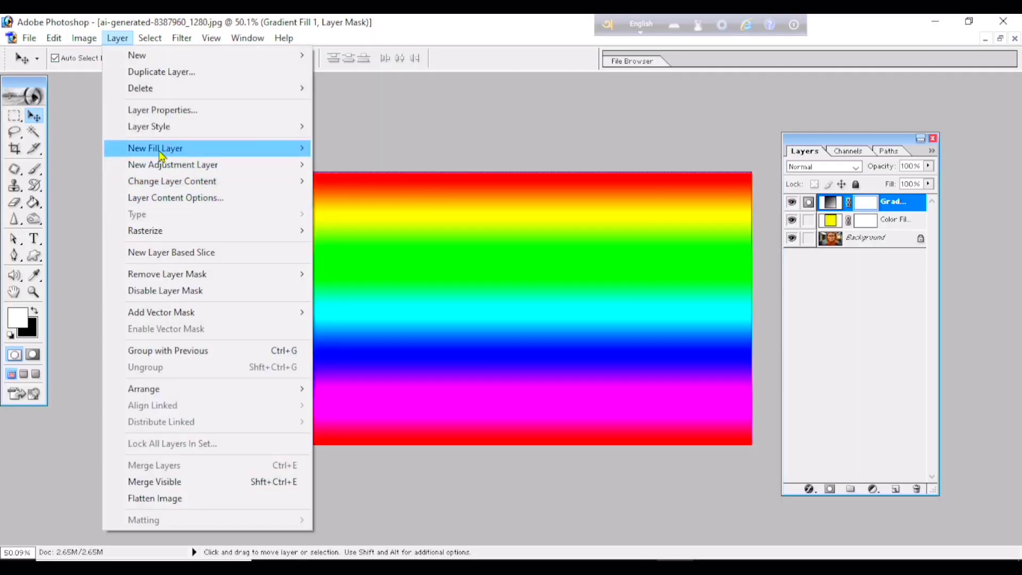
mouse_move(195, 153)
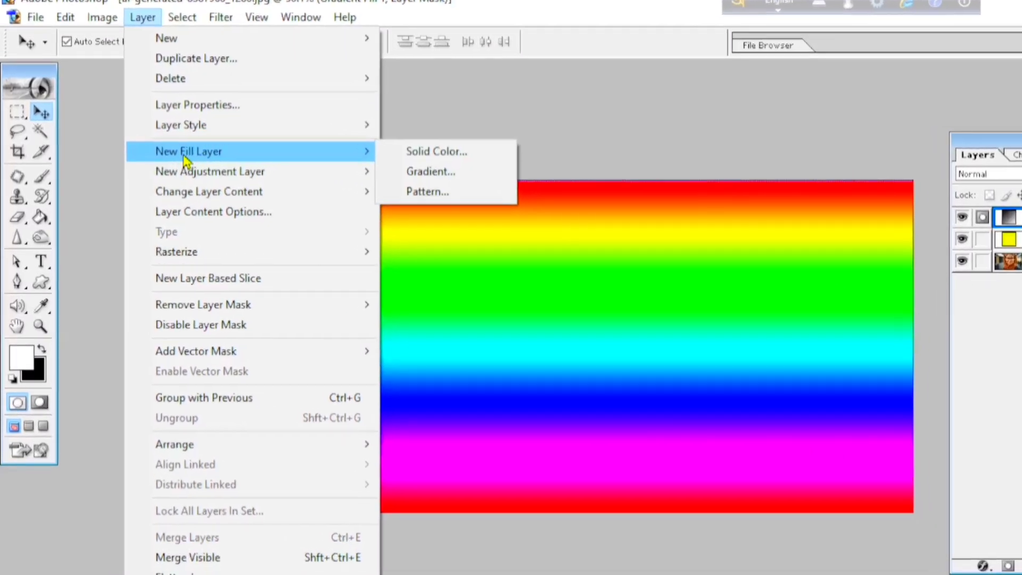
mouse_move(190, 180)
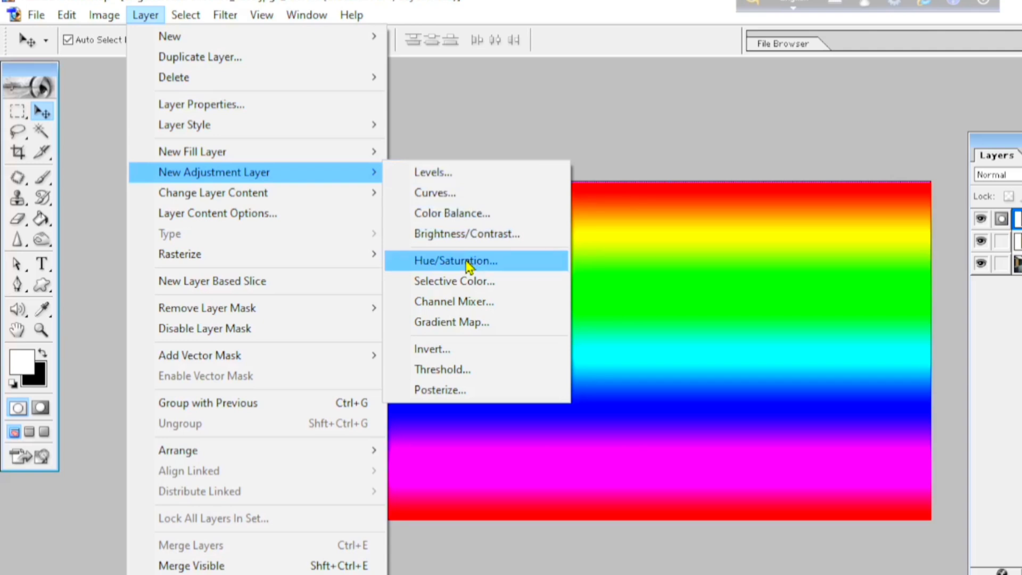
click(91, 126)
click(106, 16)
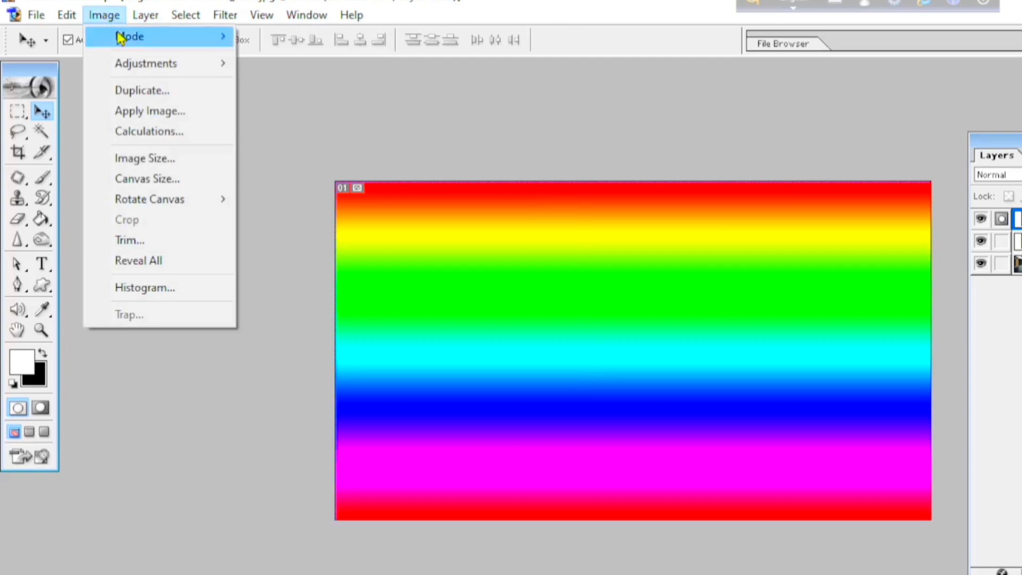
mouse_move(143, 69)
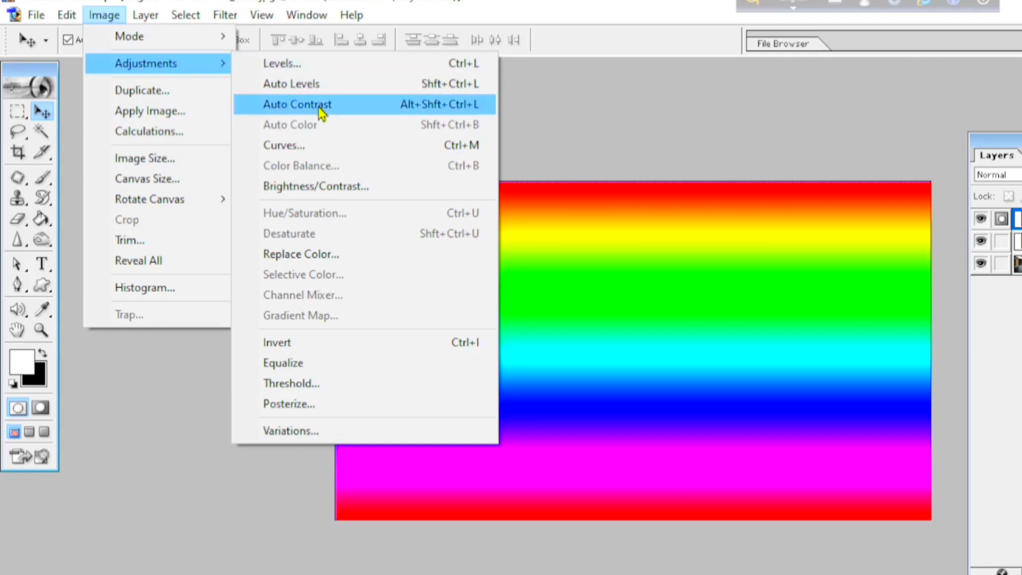
click(610, 131)
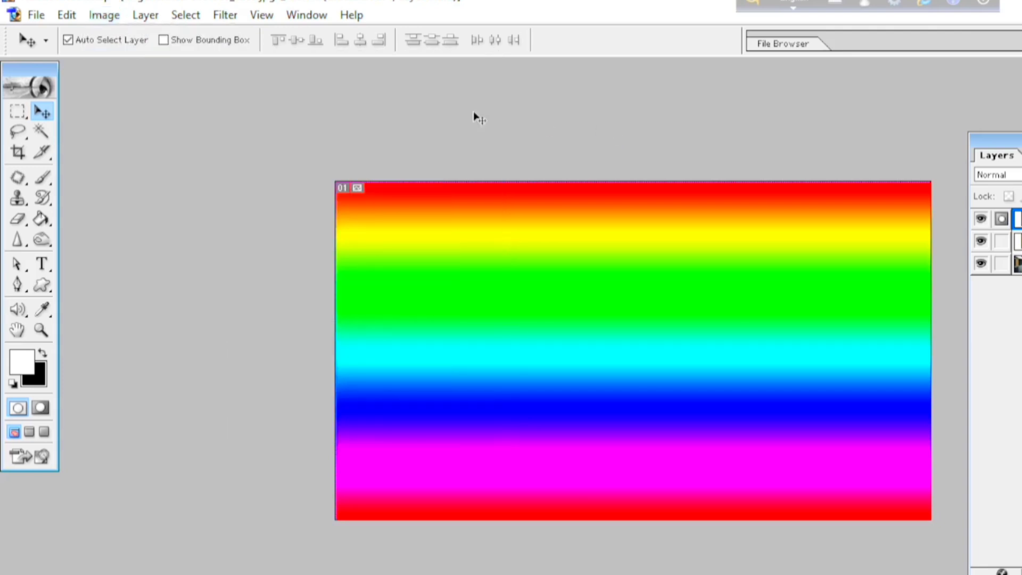
click(139, 17)
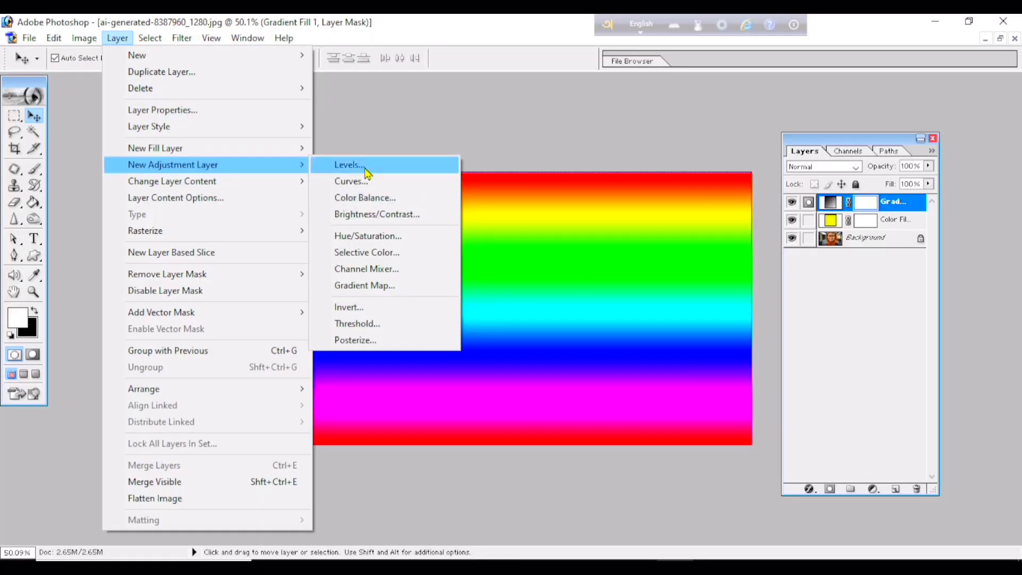
click(426, 170)
Try a direct Levels adjustment with the midtone input at 0.91 on the gradient fill layer's mask
click(84, 39)
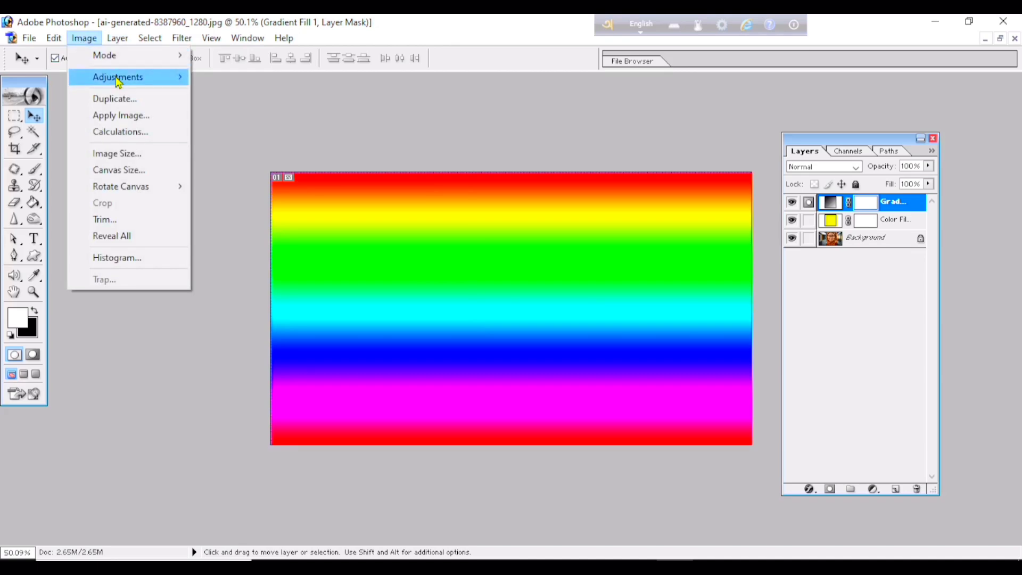
mouse_move(119, 81)
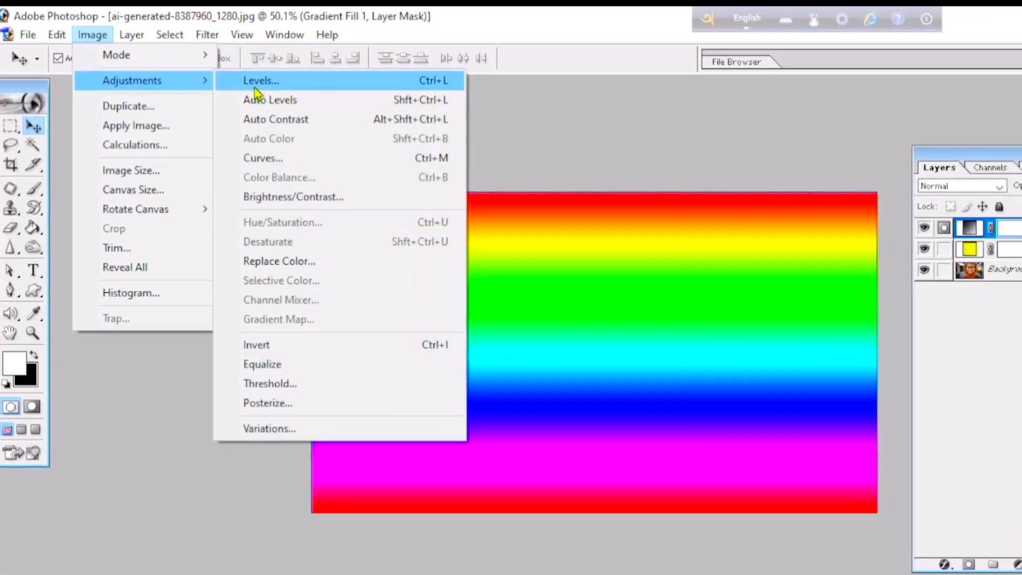
click(246, 77)
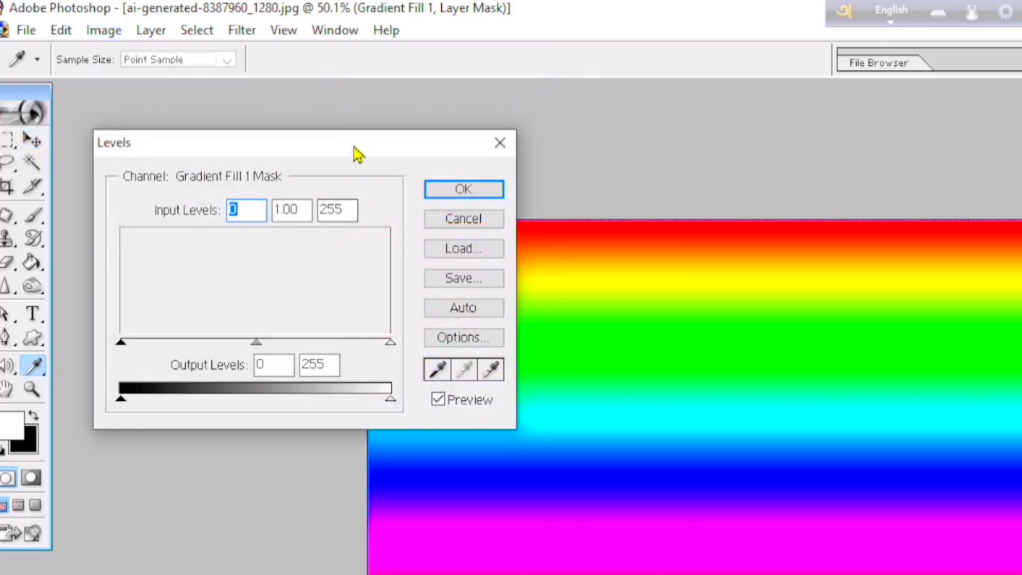
drag(356, 153, 273, 153)
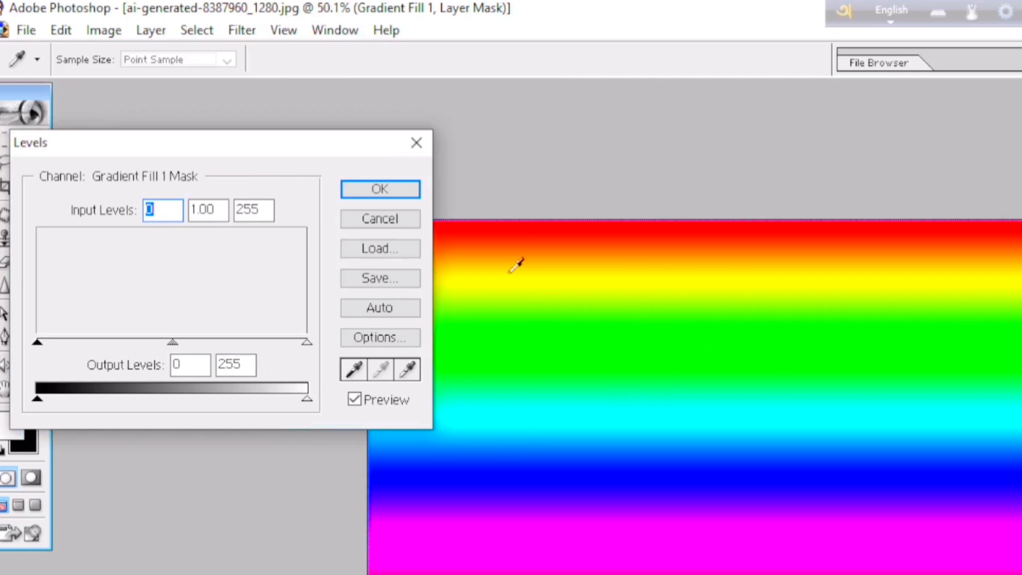
mouse_move(173, 344)
mouse_down()
mouse_move(79, 344)
mouse_move(181, 345)
mouse_up()
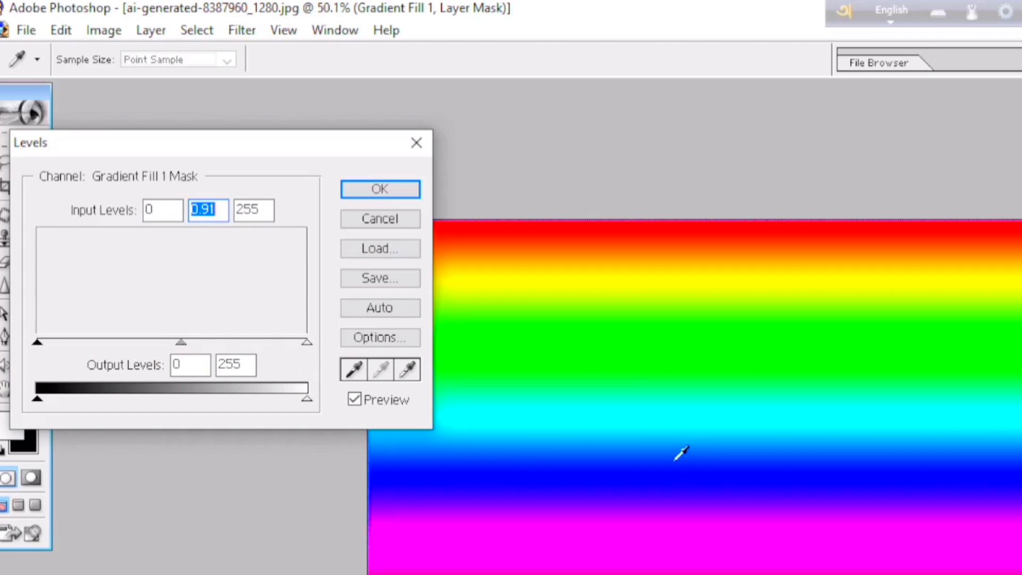
click(380, 228)
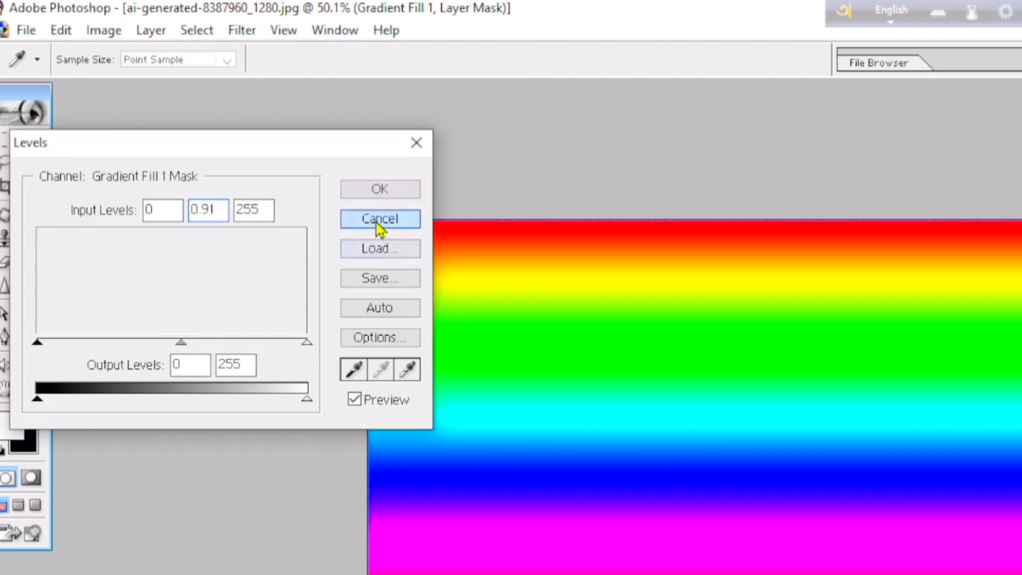
Add a Levels adjustment layer above the gradient fill layer
click(151, 31)
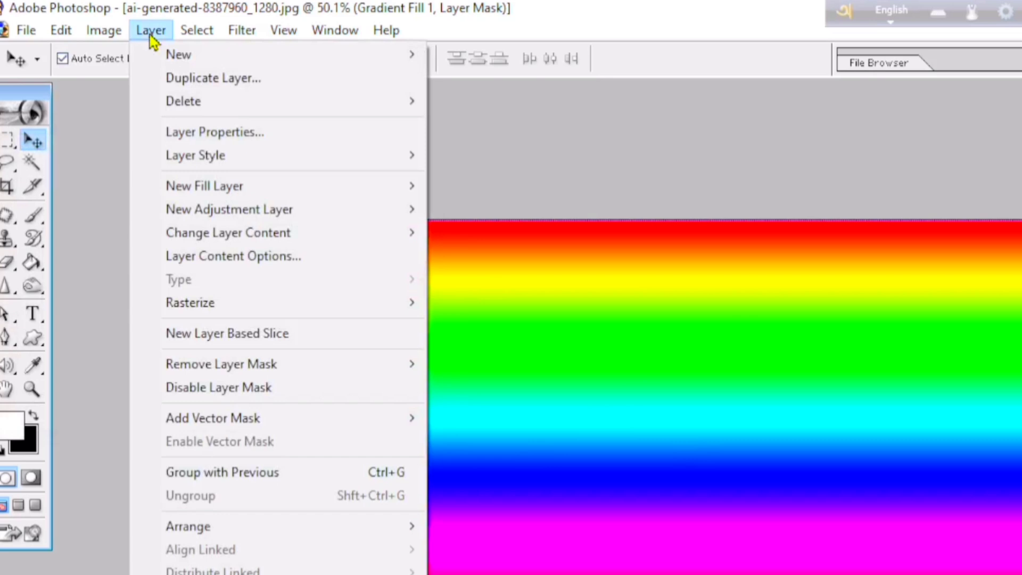
mouse_move(218, 211)
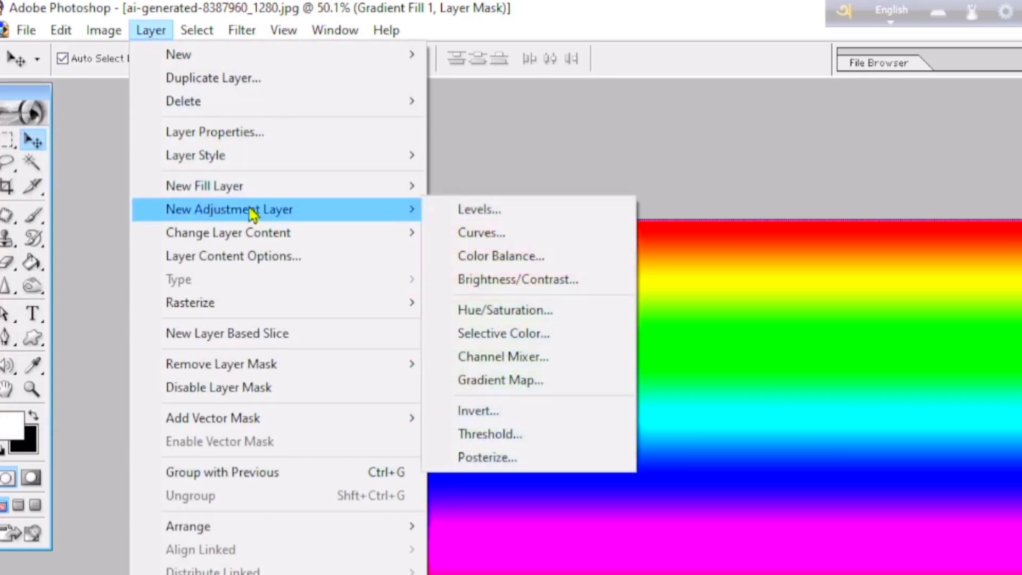
click(482, 210)
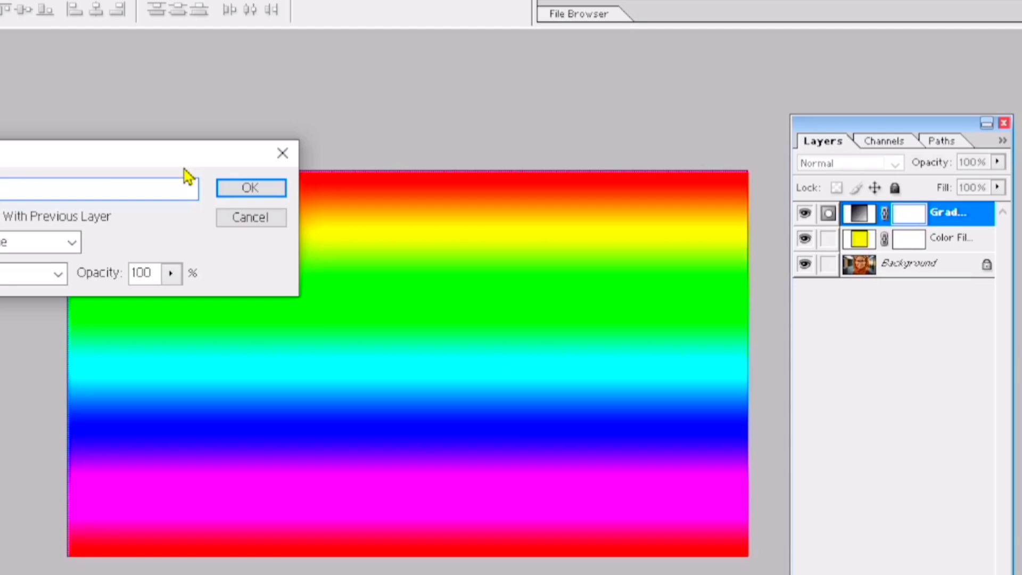
key(Return)
drag(566, 212, 189, 151)
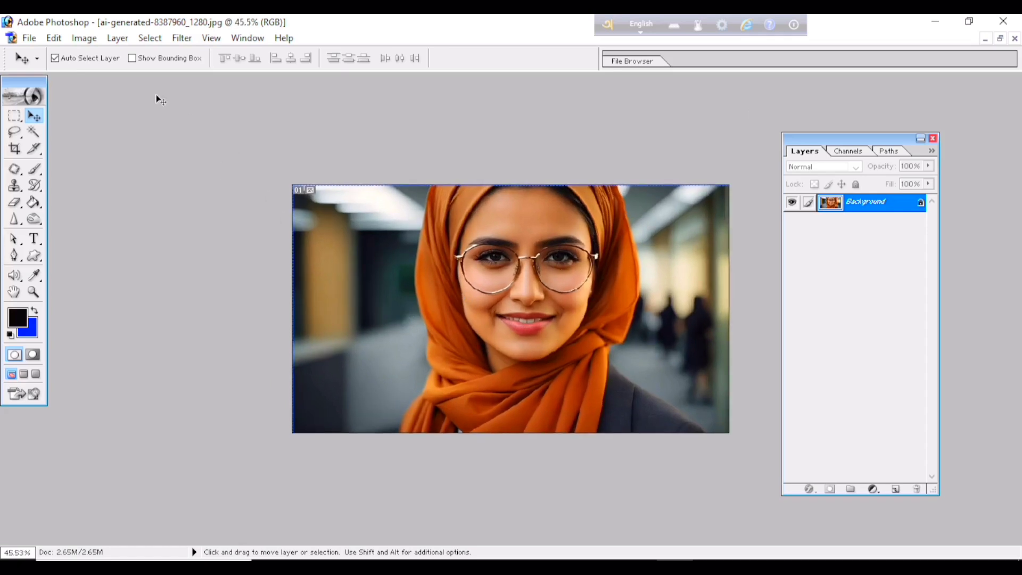
Try adding a Levels adjustment layer to the portrait photo with the default name, Normal mode and 100% opacity
click(119, 43)
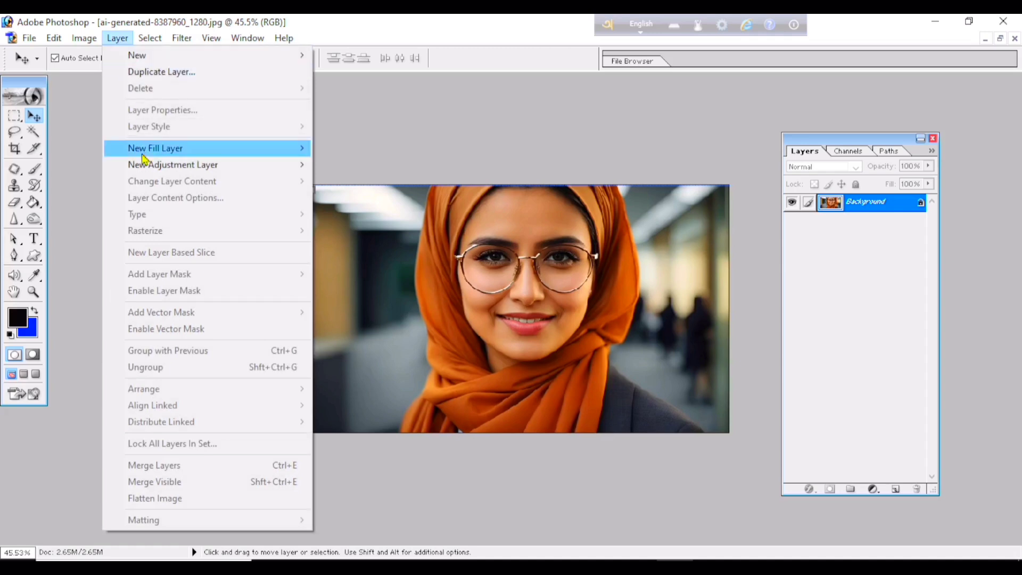
mouse_move(150, 167)
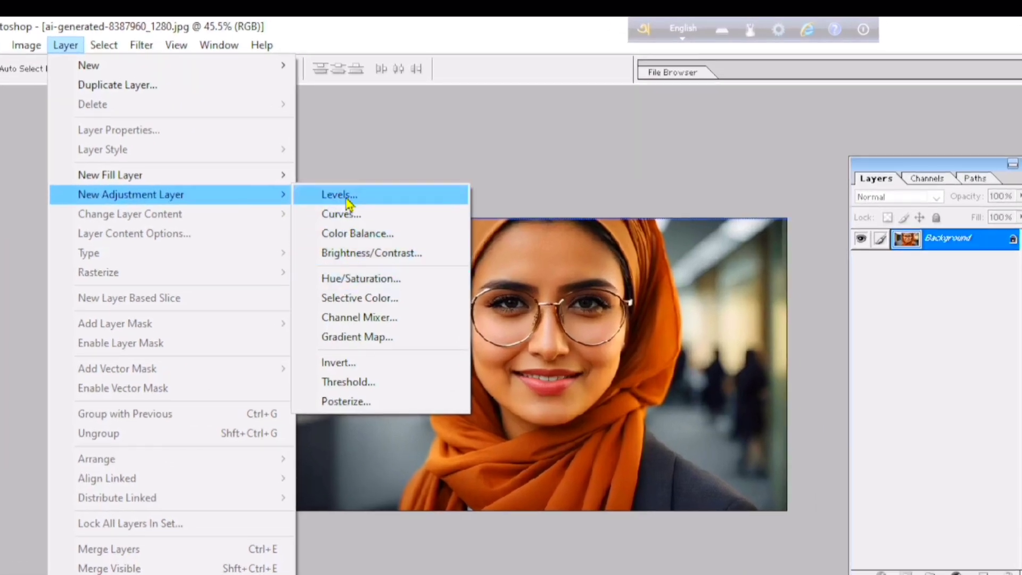
click(347, 197)
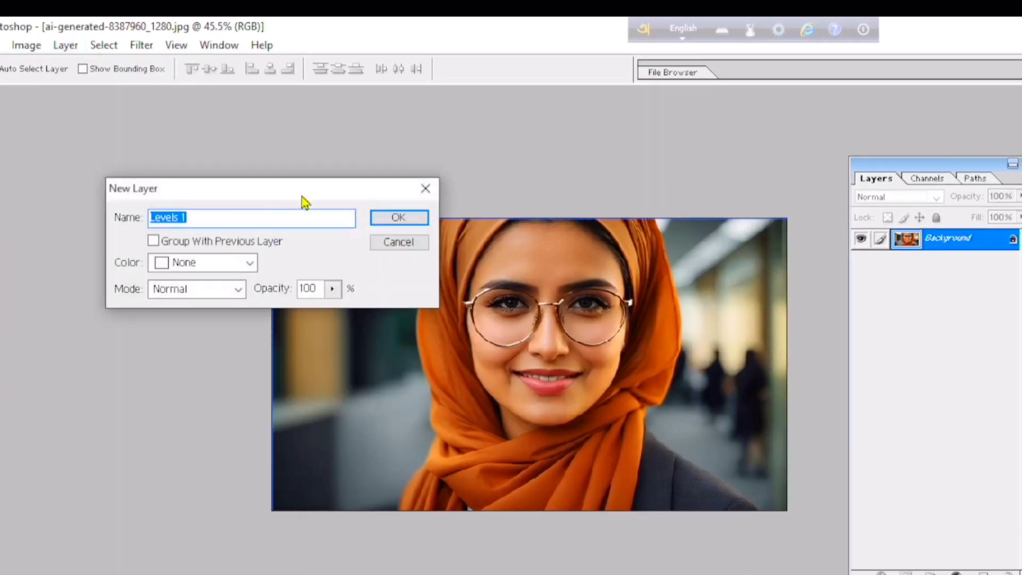
drag(235, 191, 254, 179)
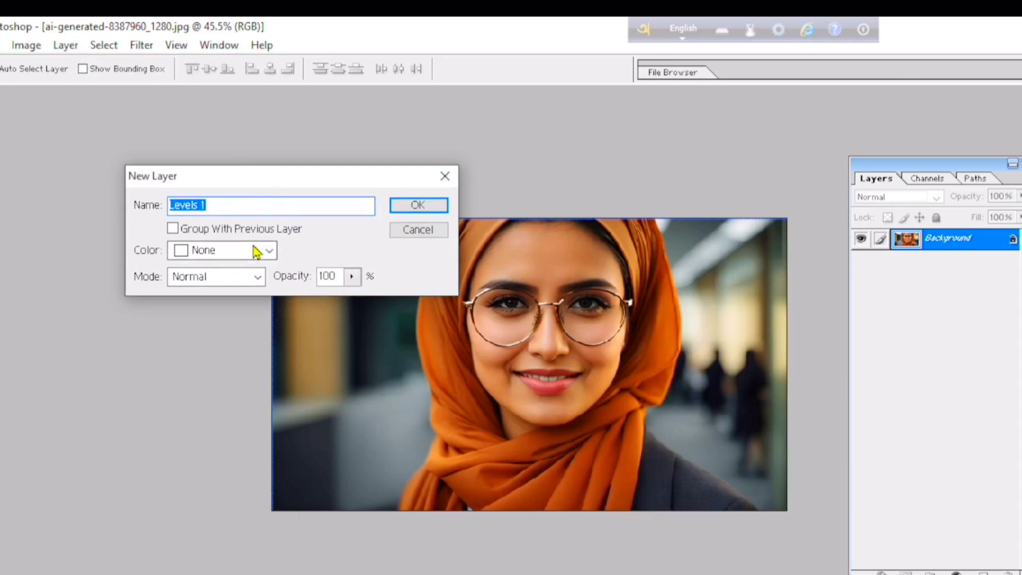
click(417, 209)
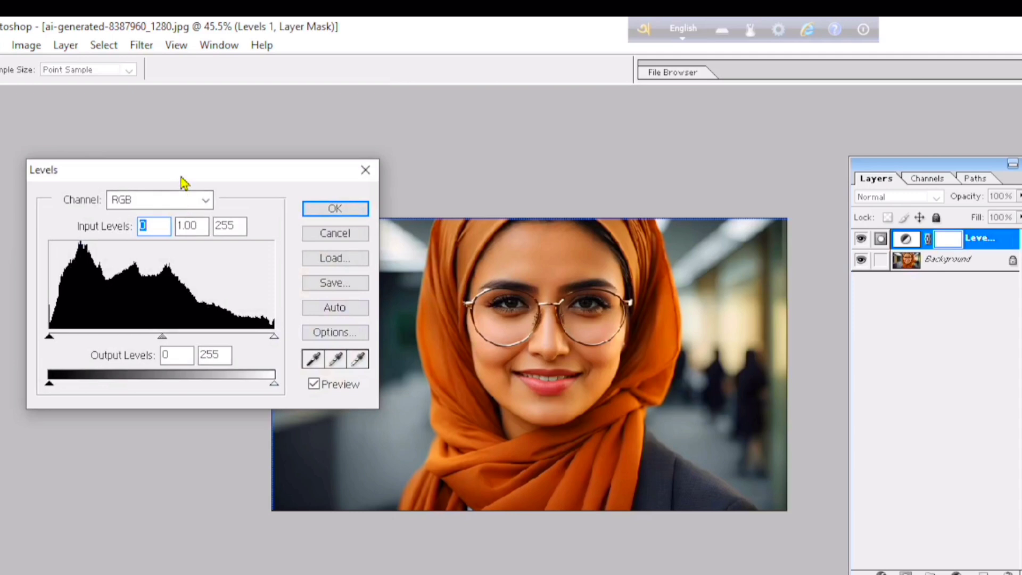
drag(182, 177, 258, 189)
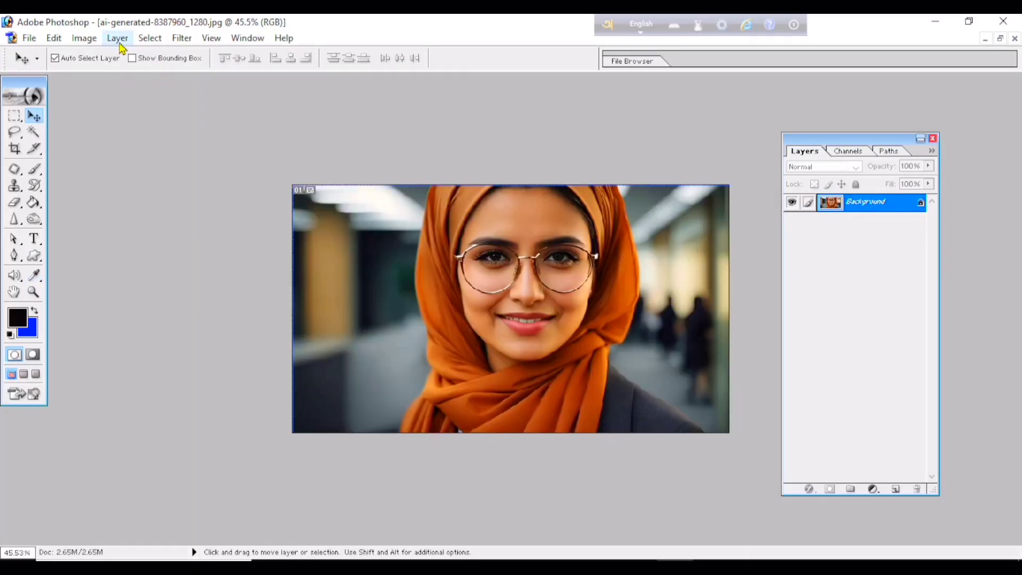
Add a Levels adjustment layer above the Background layer, keeping the default name, Normal mode and 100% opacity
click(118, 38)
mouse_move(168, 167)
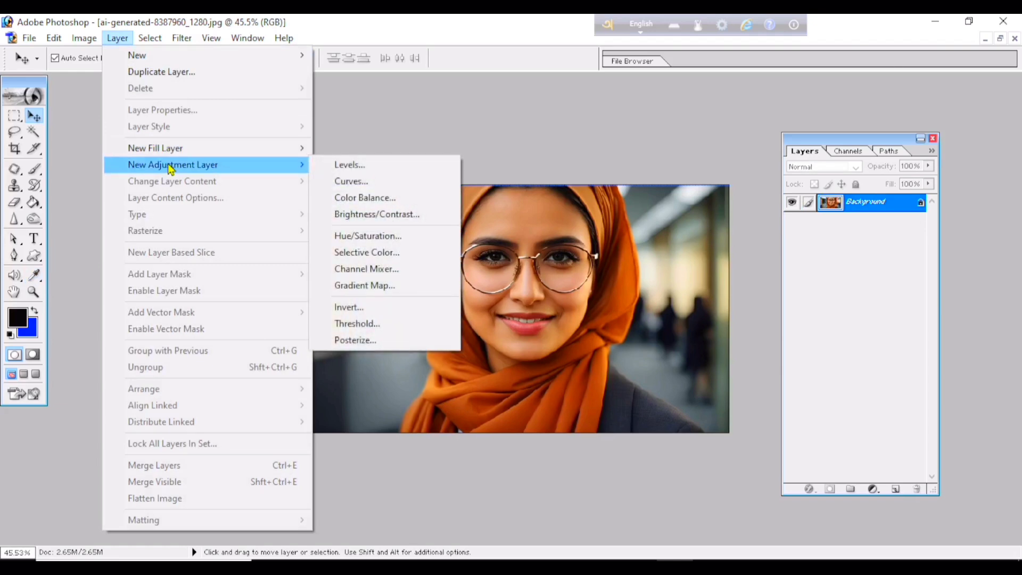
click(353, 169)
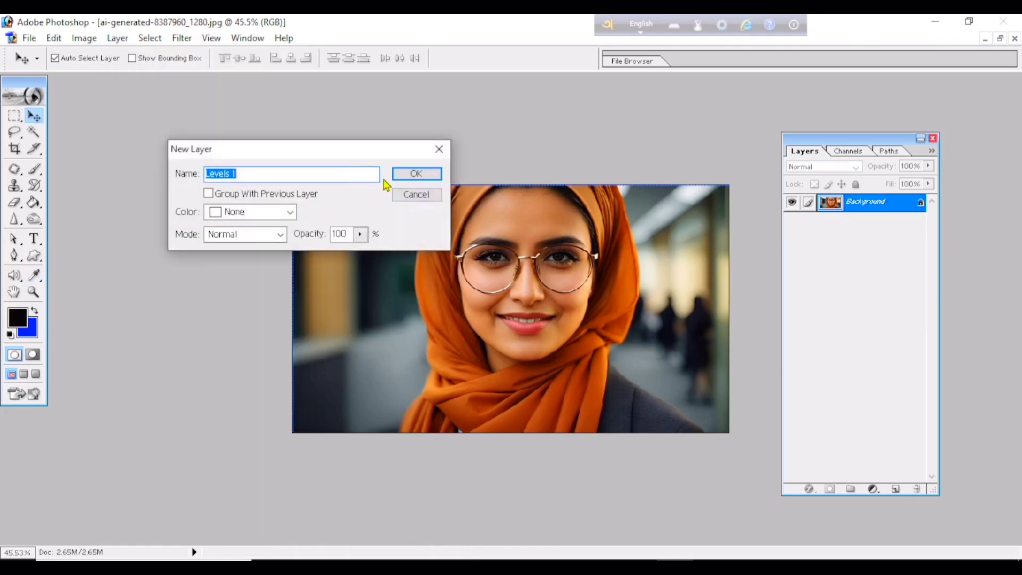
click(403, 175)
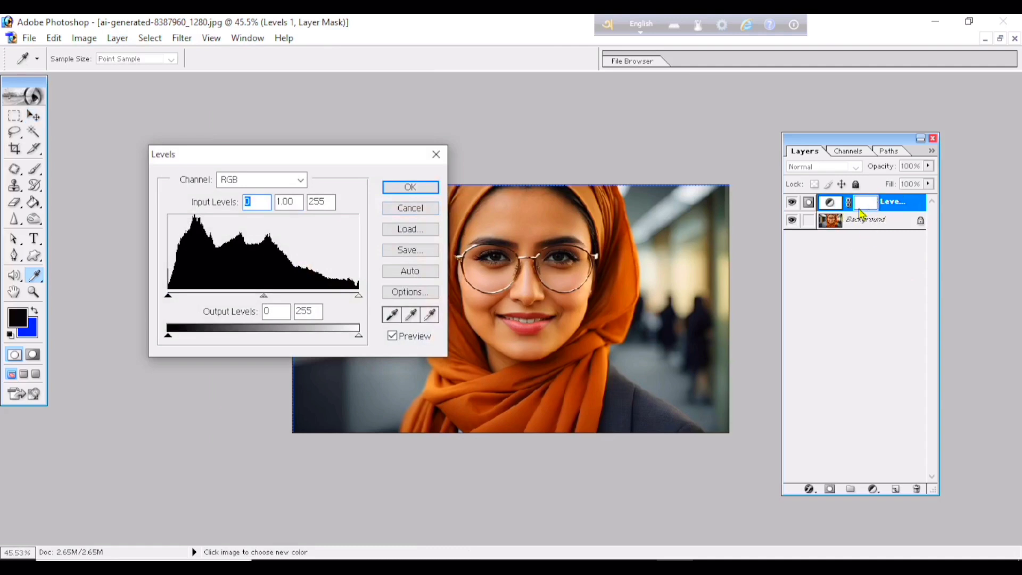
Brighten the portrait in the Levels adjustment by setting the RGB midtone input to 1.56 and the white input to 180
mouse_move(342, 158)
mouse_down()
mouse_move(334, 140)
mouse_move(323, 155)
mouse_up()
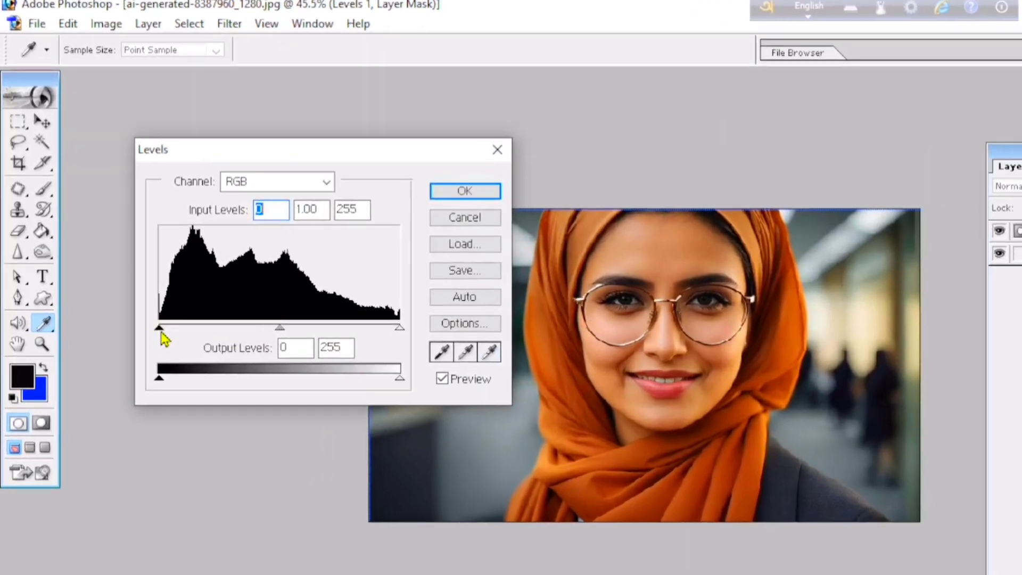
mouse_move(157, 322)
mouse_down()
mouse_move(164, 335)
mouse_move(212, 350)
mouse_move(165, 333)
mouse_up()
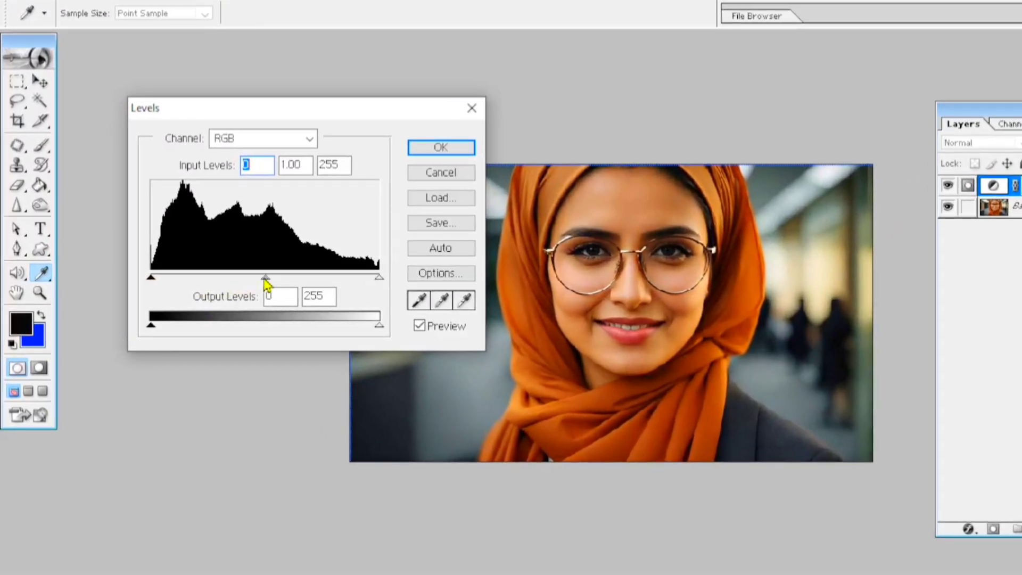
drag(266, 279, 229, 285)
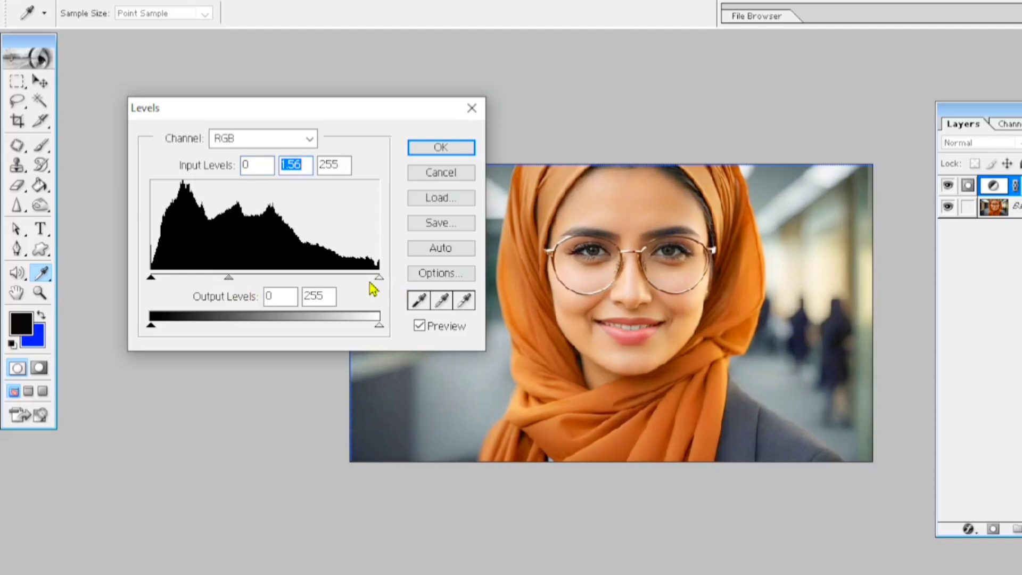
drag(379, 280, 312, 282)
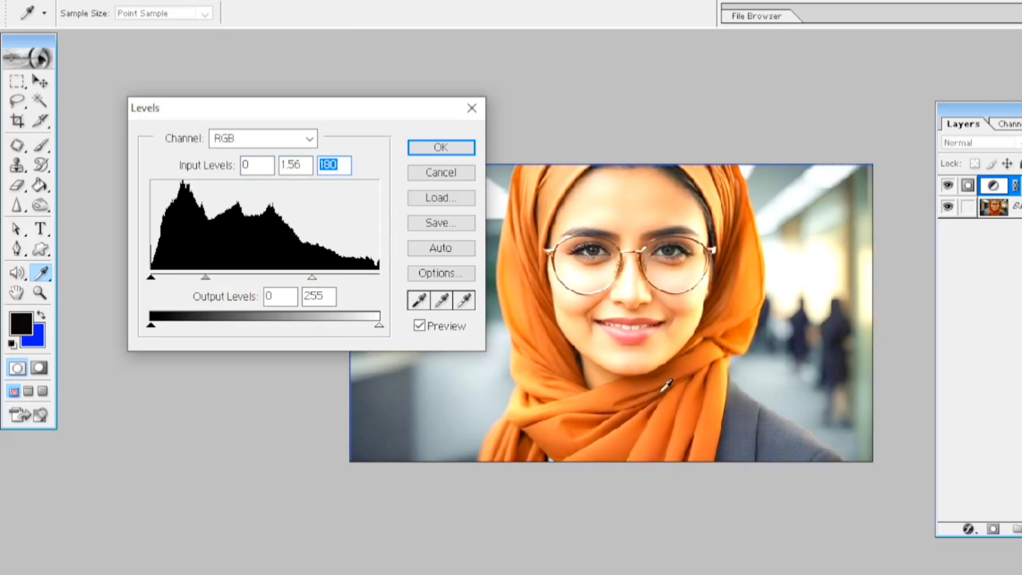
click(442, 147)
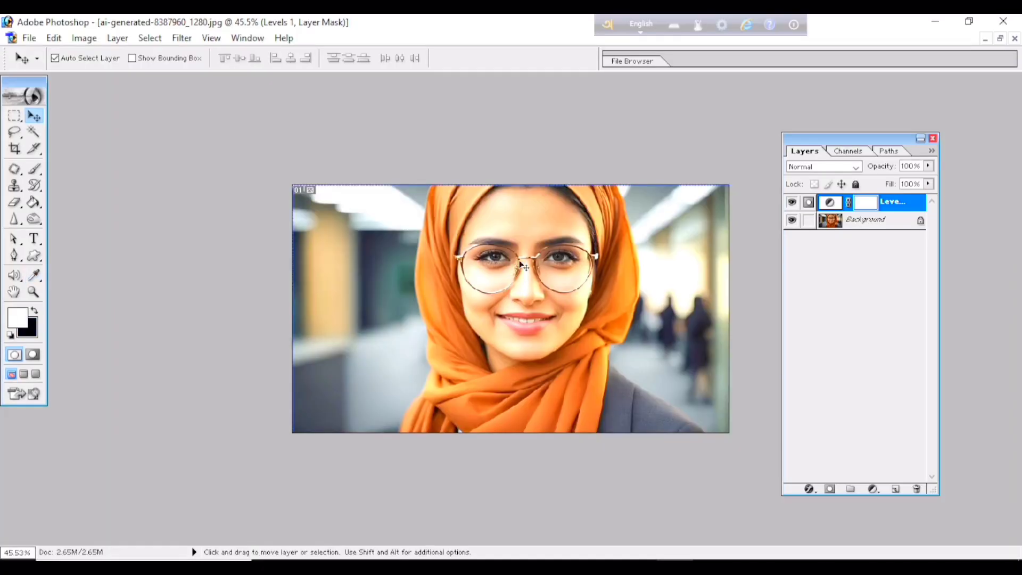
Change the Levels adjustment layer's content to Curves and raise the RGB curve's midpoint to input 98, output 166
click(117, 37)
mouse_move(155, 169)
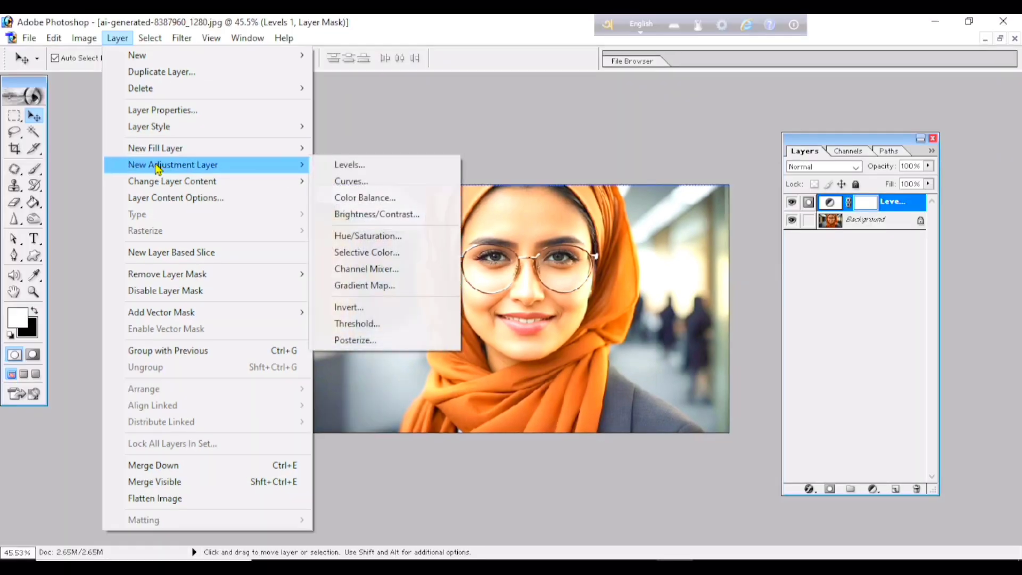
mouse_move(158, 186)
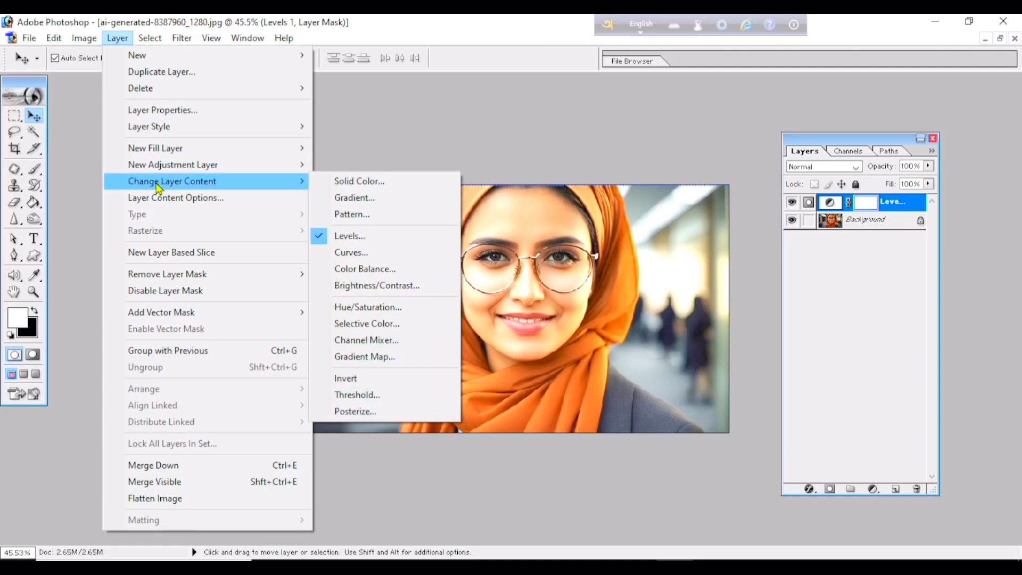
click(114, 39)
click(114, 40)
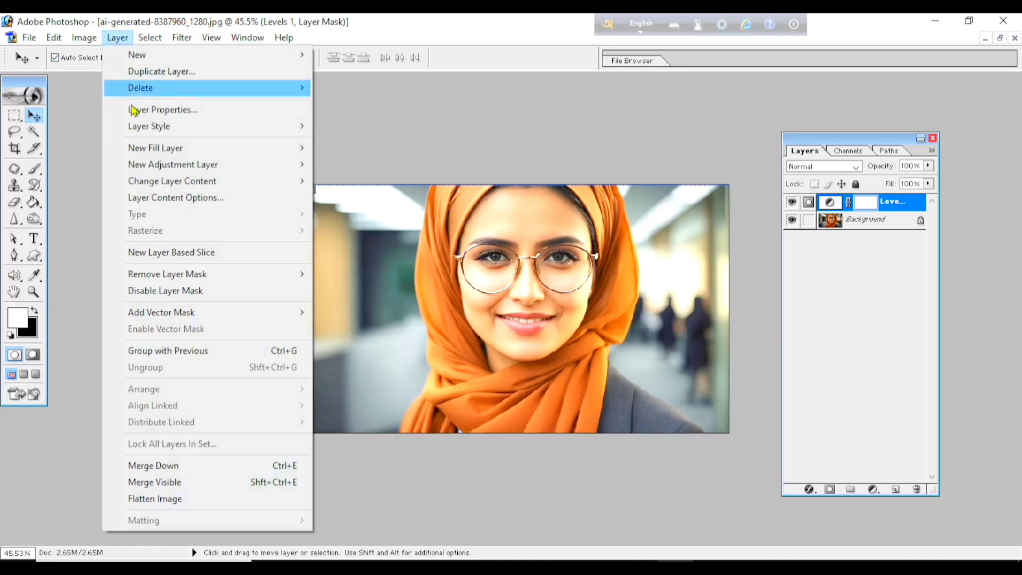
mouse_move(173, 175)
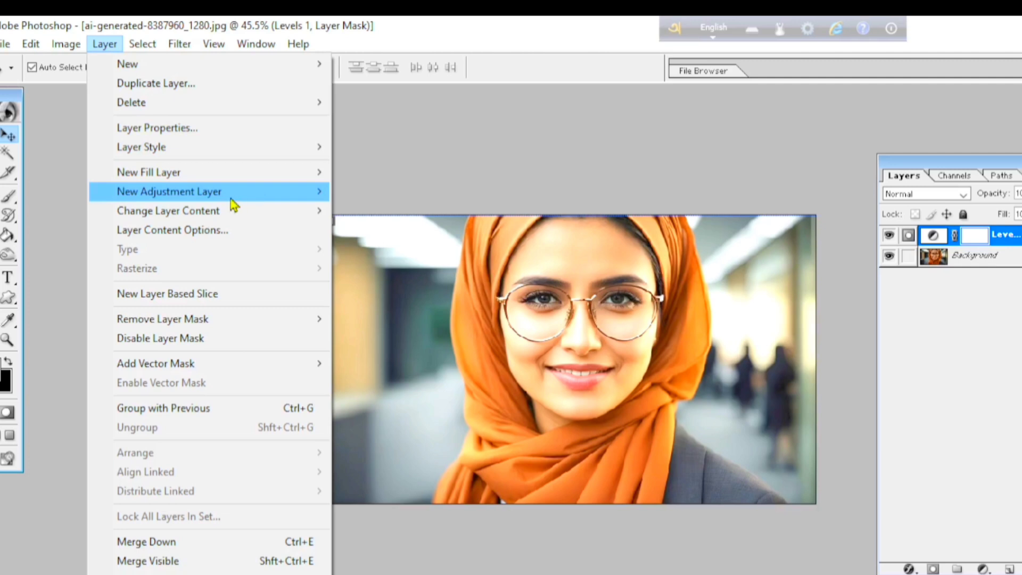
mouse_move(133, 217)
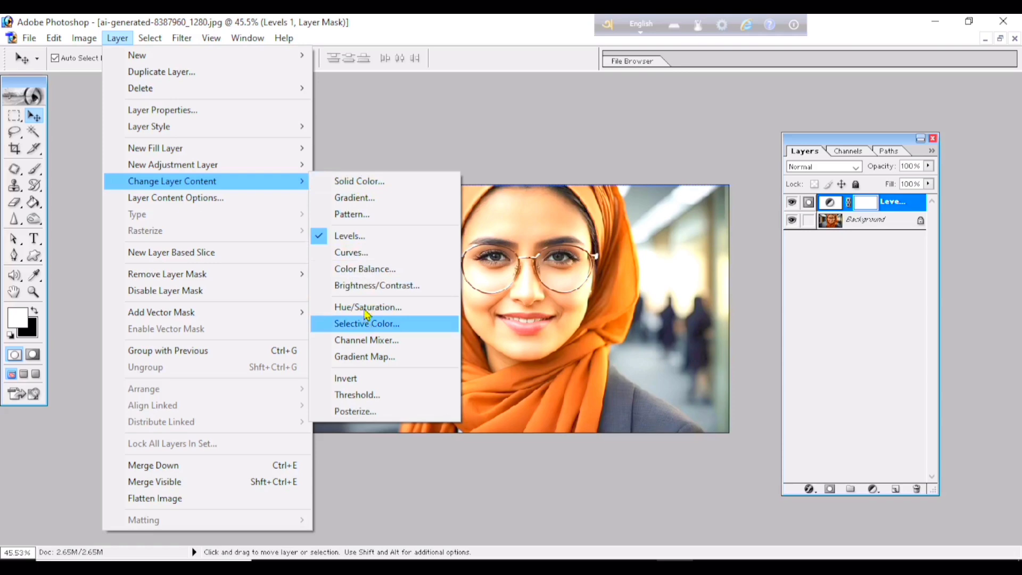
click(365, 254)
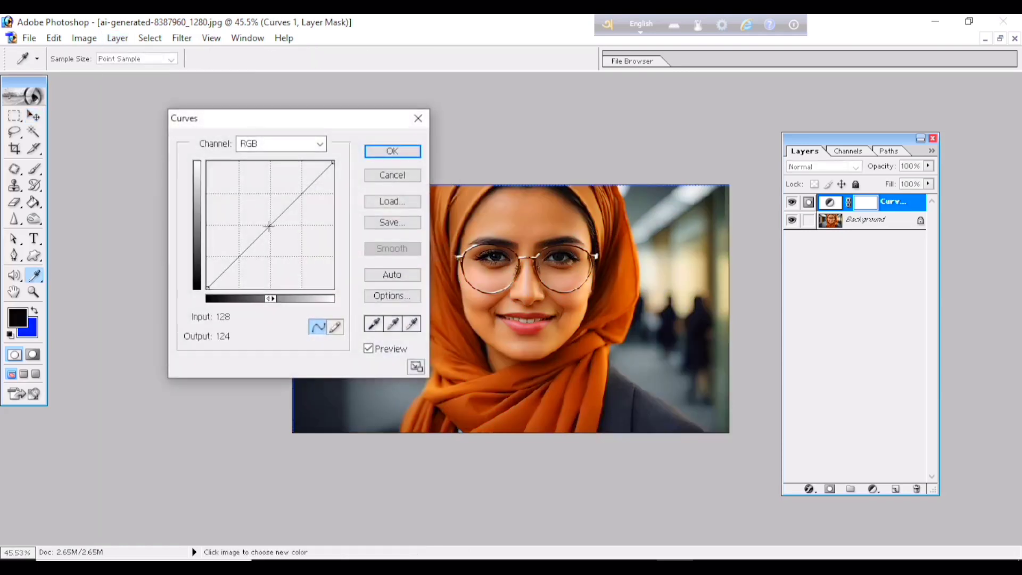
drag(267, 228, 256, 207)
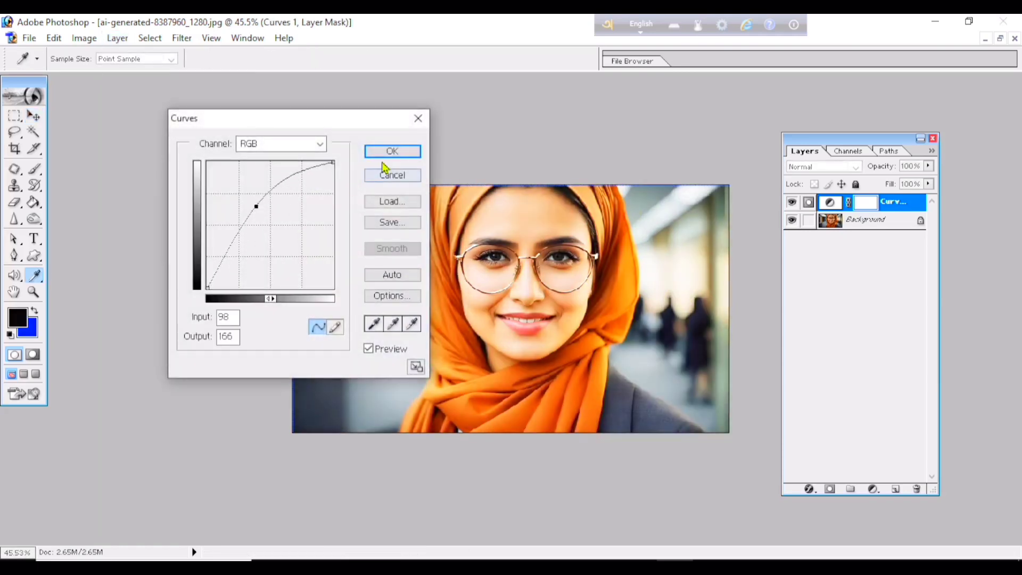
click(392, 152)
key(v)
key(d)
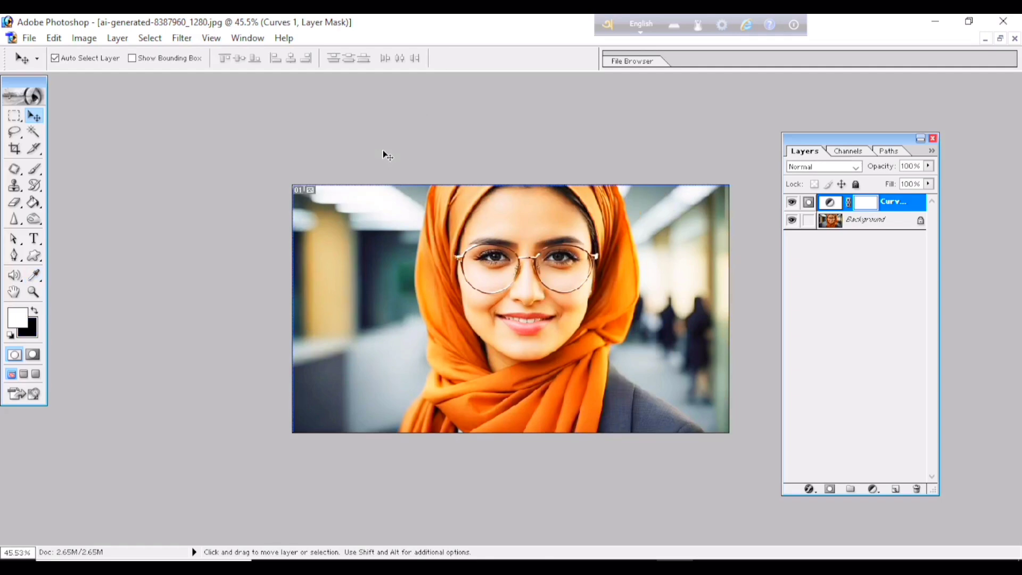
Reopen the Curves layer's content options and try moving the RGB curve point to input 155, output 116, then cancel
click(116, 38)
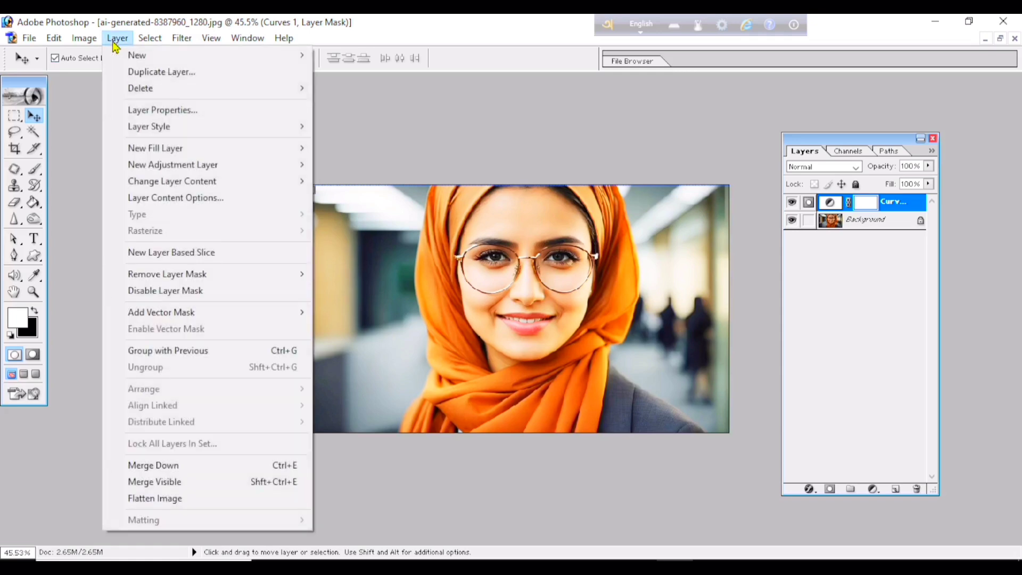
click(174, 203)
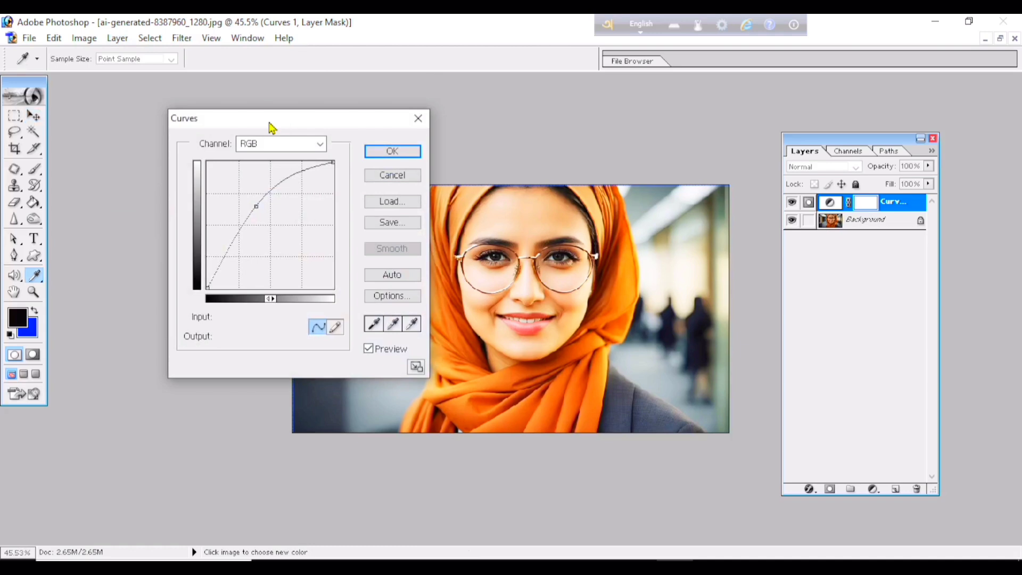
drag(272, 128, 226, 135)
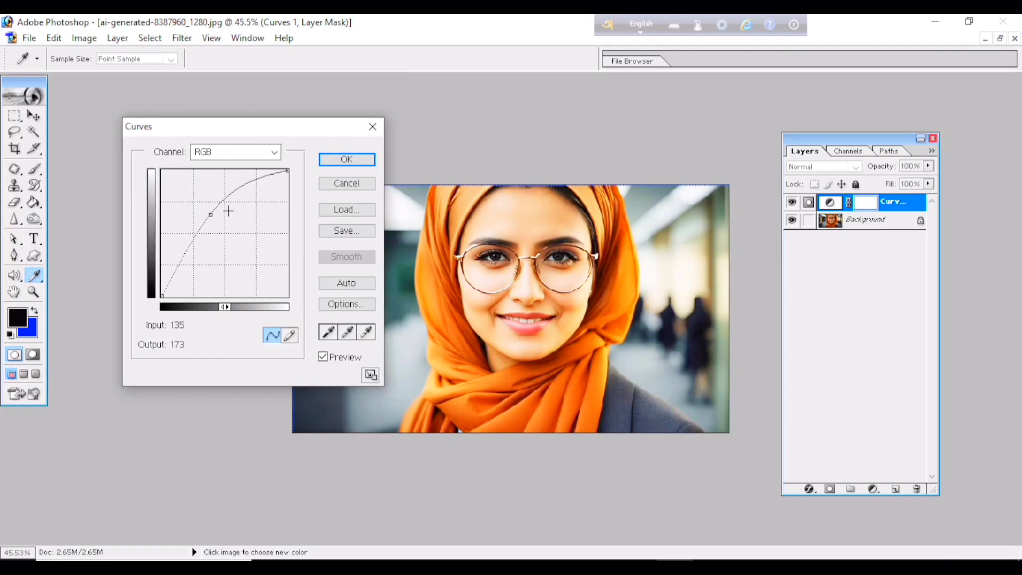
drag(204, 133, 214, 132)
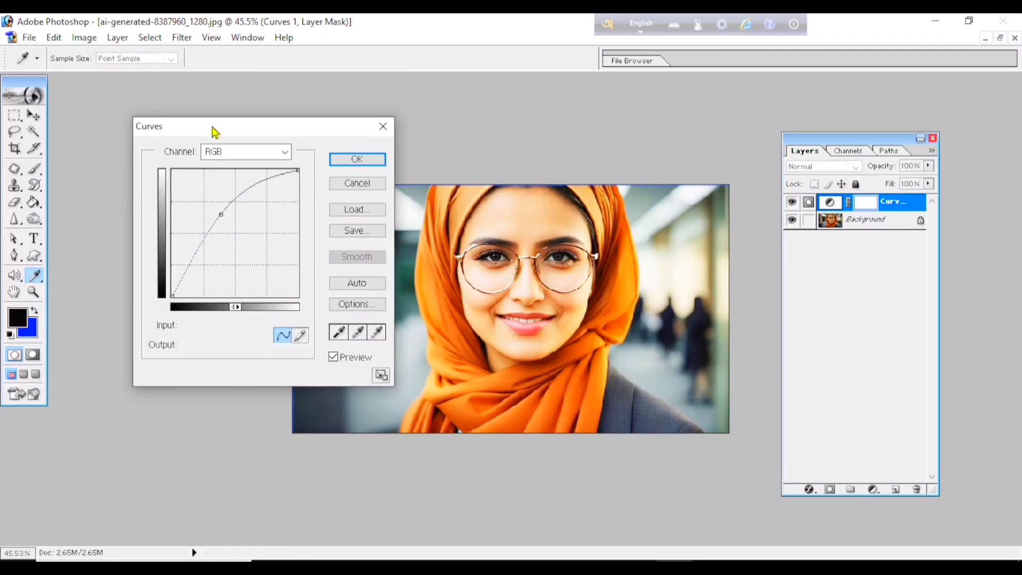
drag(221, 212, 248, 239)
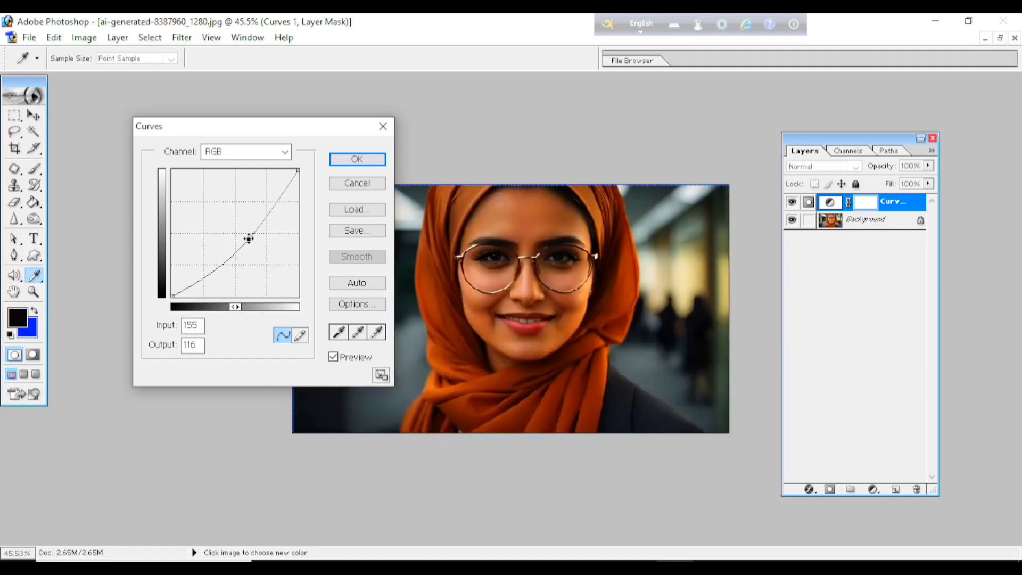
click(357, 183)
key(v)
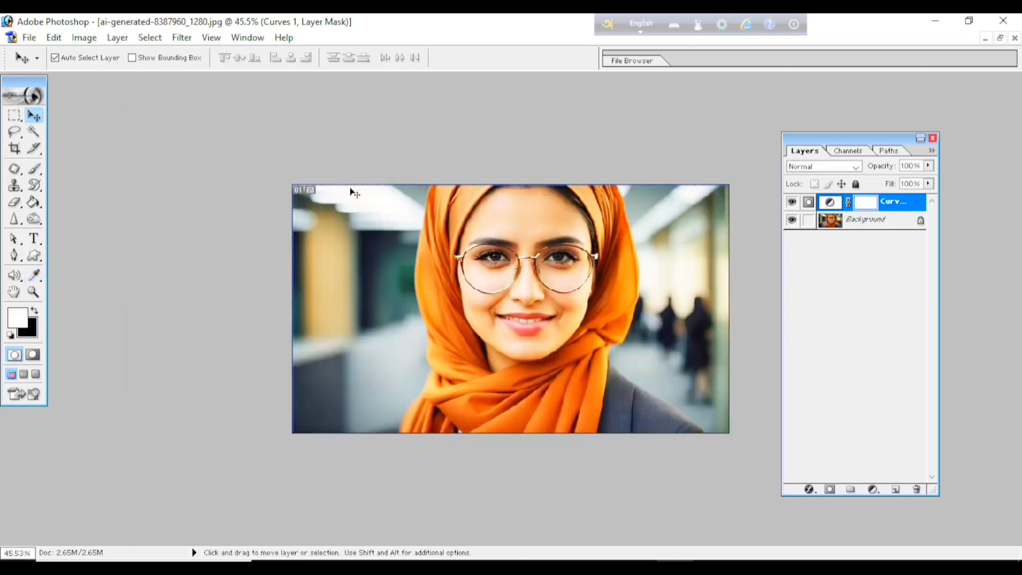
Try flattening the Curves layer's RGB curve by moving its point to input 128, output 132, then cancel the edit
click(117, 38)
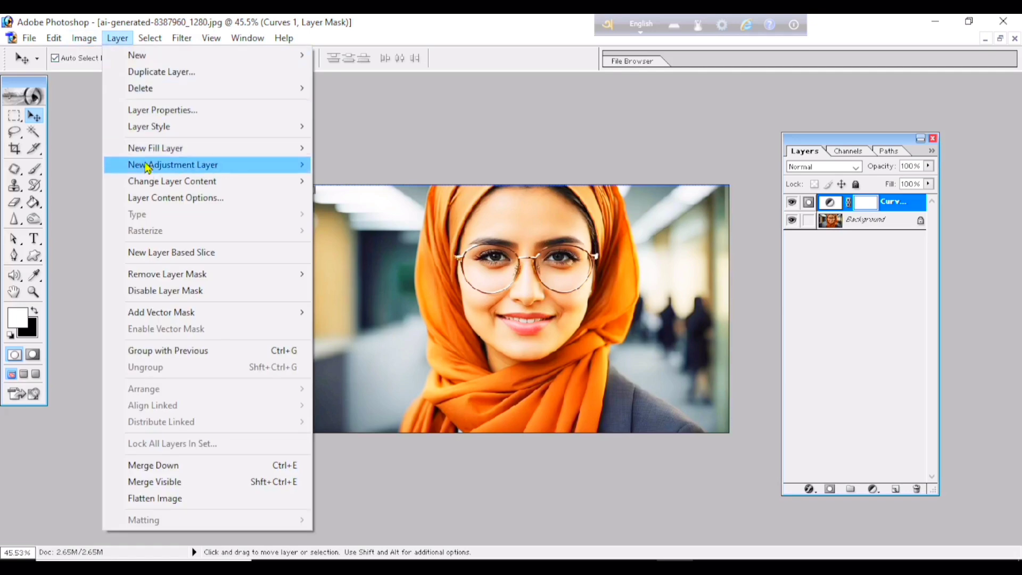
mouse_move(145, 184)
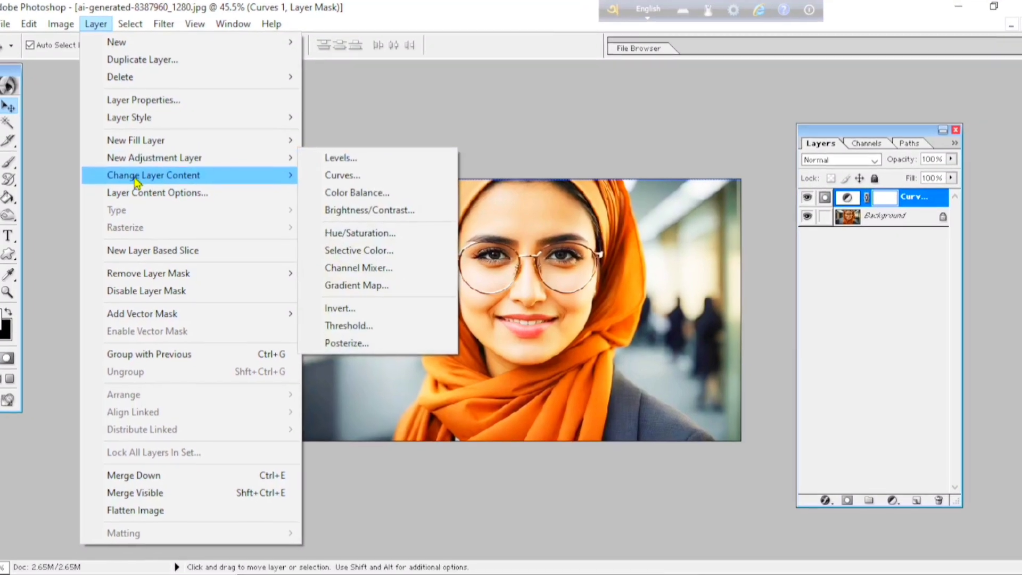
mouse_move(136, 183)
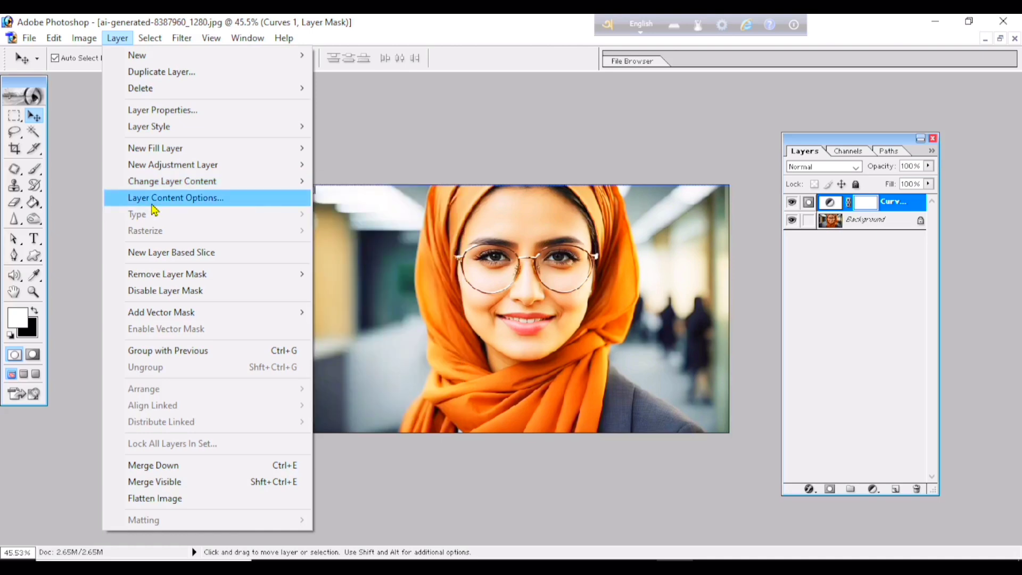
click(196, 200)
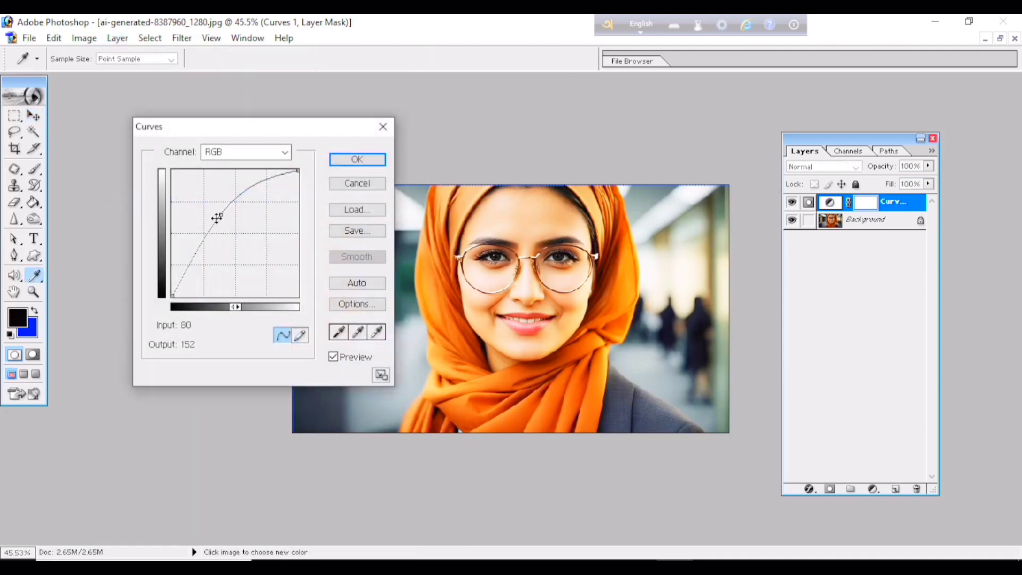
drag(216, 217, 235, 231)
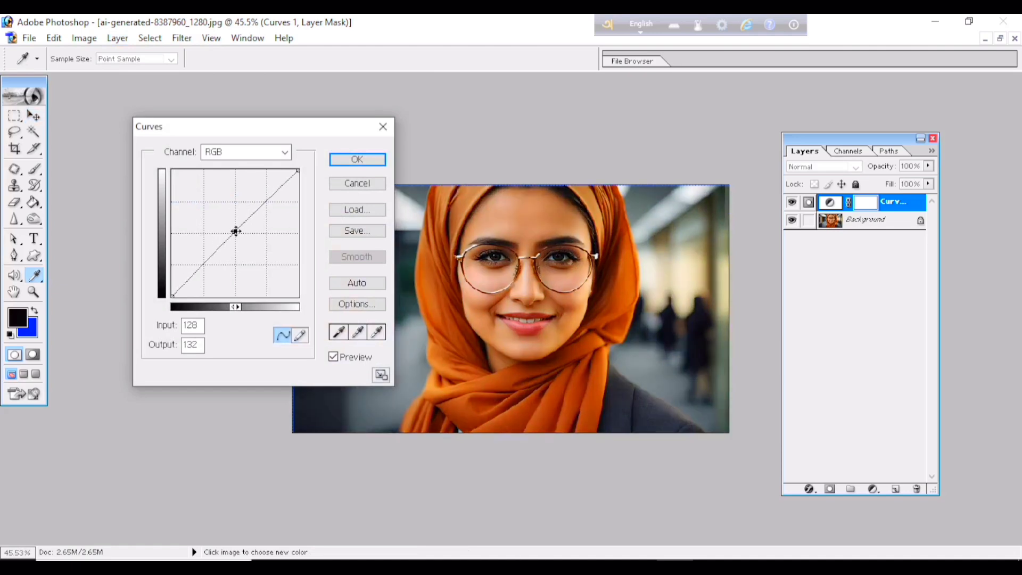
click(367, 184)
key(v)
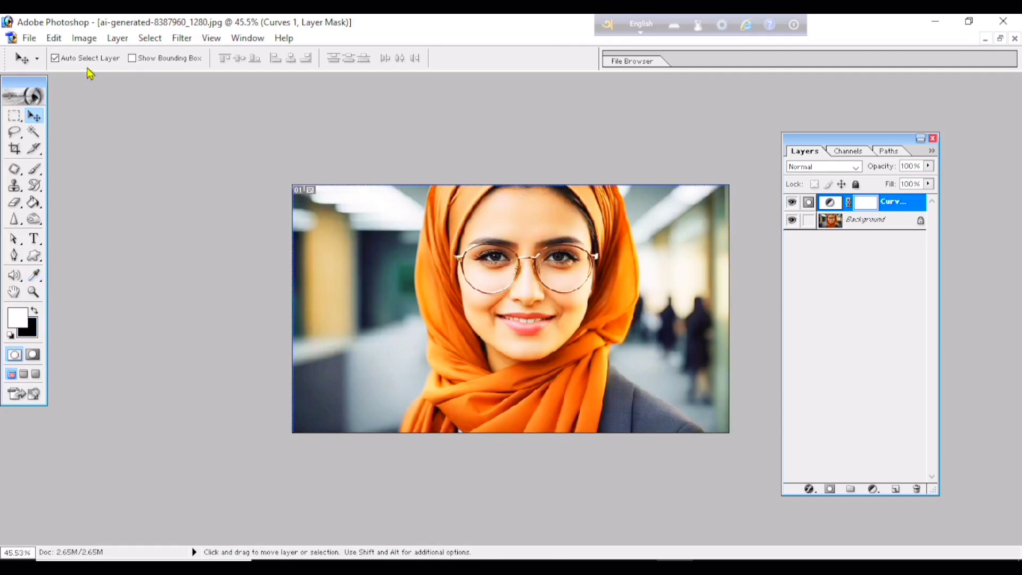
Add the horizontal text "good" in black at 100 pt beside the woman's face on the portrait
click(117, 38)
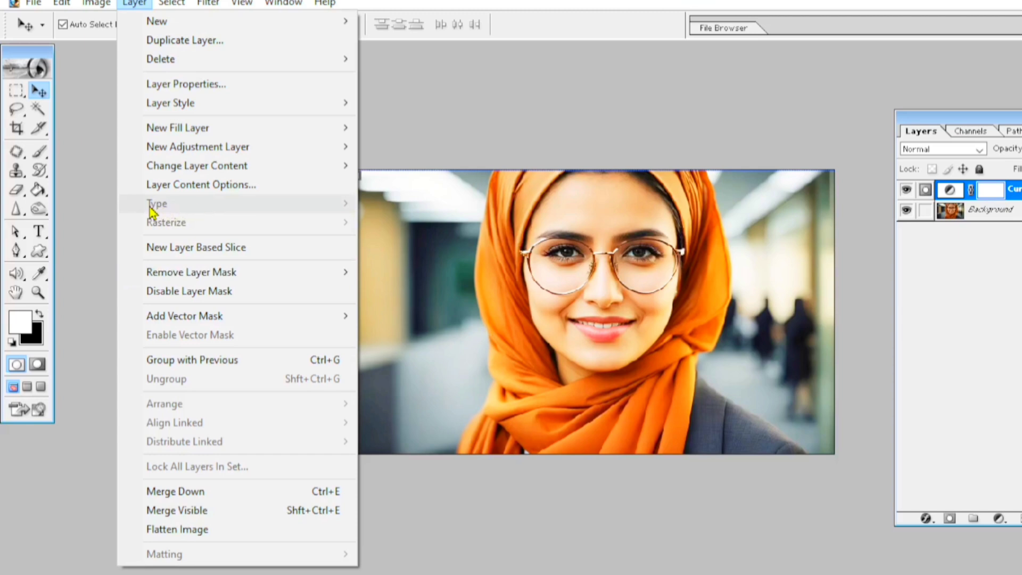
click(408, 273)
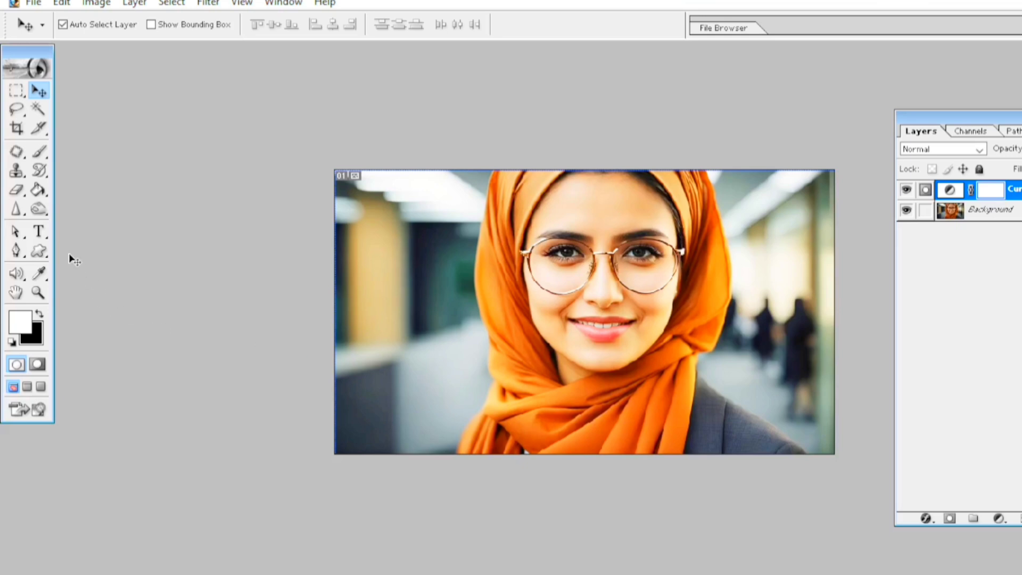
click(39, 232)
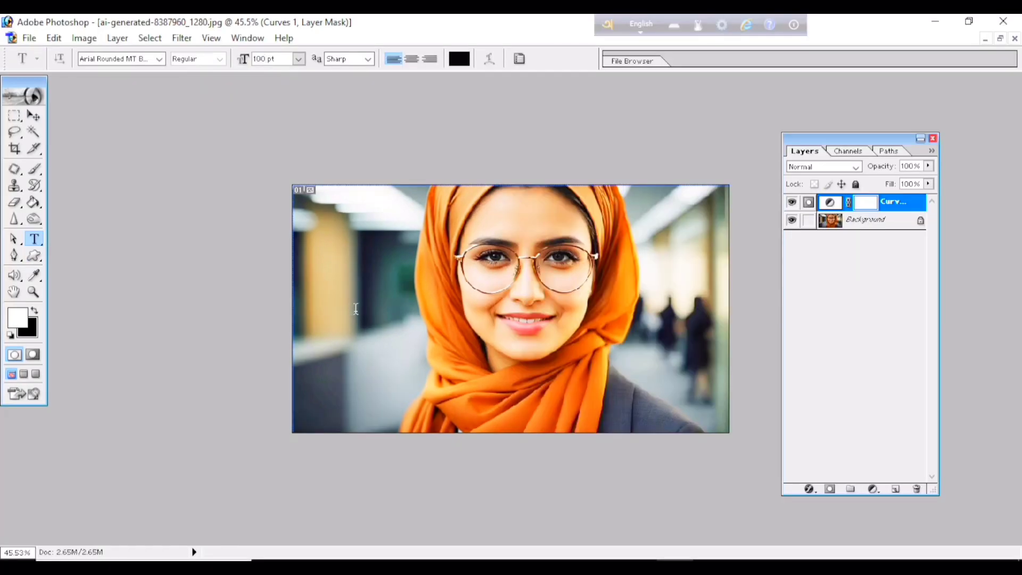
click(429, 327)
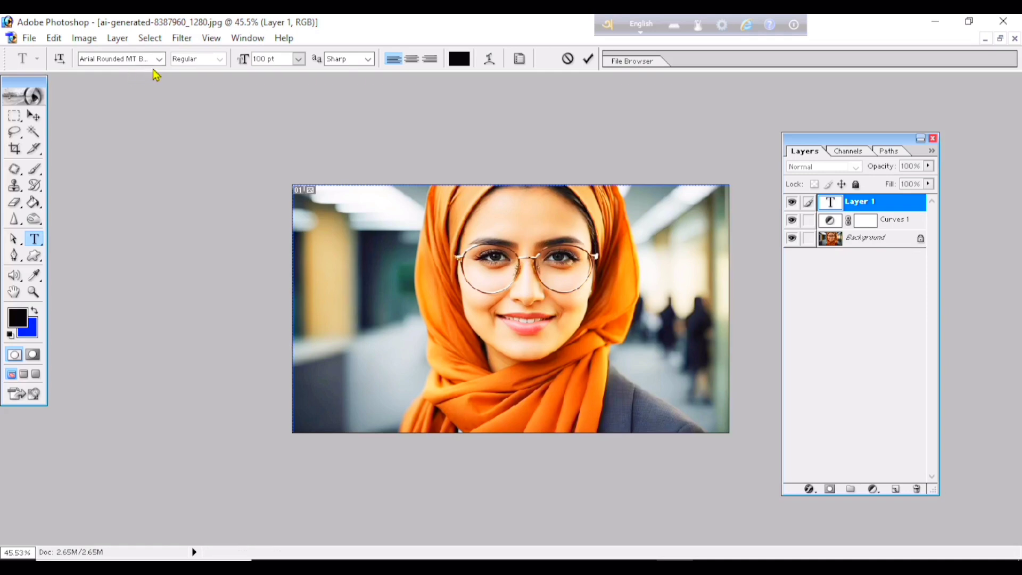
text(good)
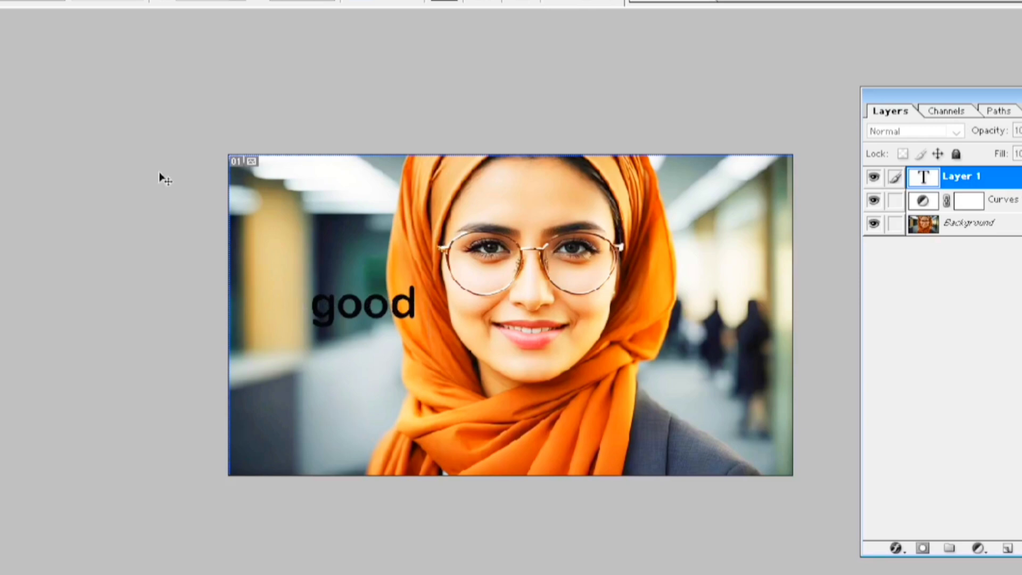
Create a work path from the "good" text and move the text below the path outline
click(117, 38)
mouse_move(38, 192)
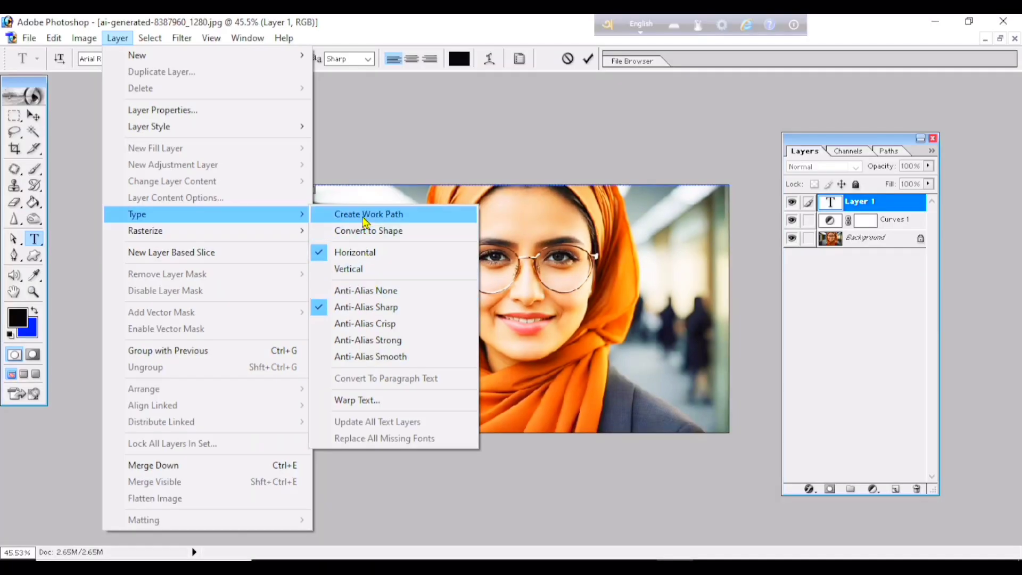
click(366, 216)
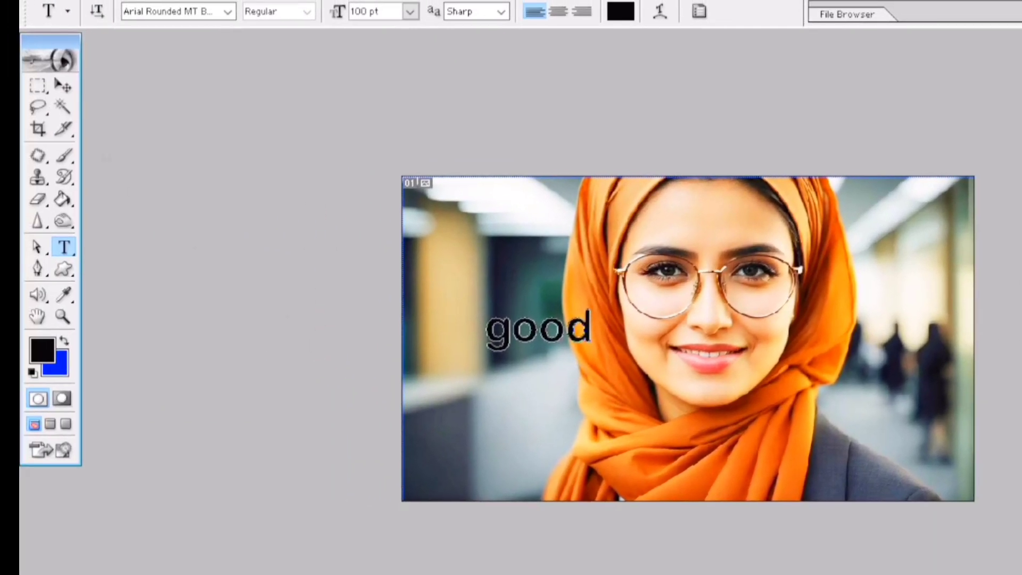
click(66, 91)
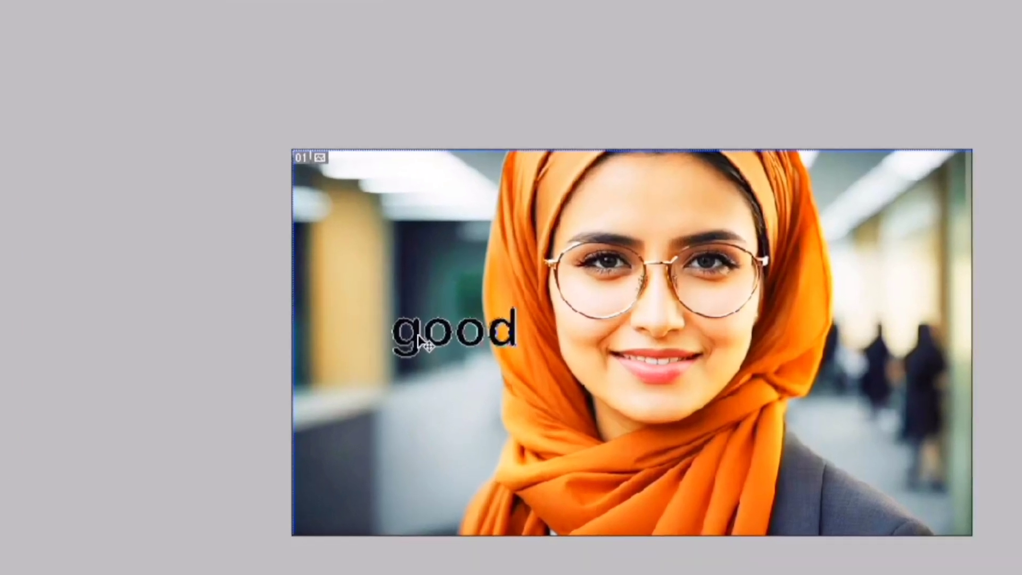
drag(419, 341, 421, 413)
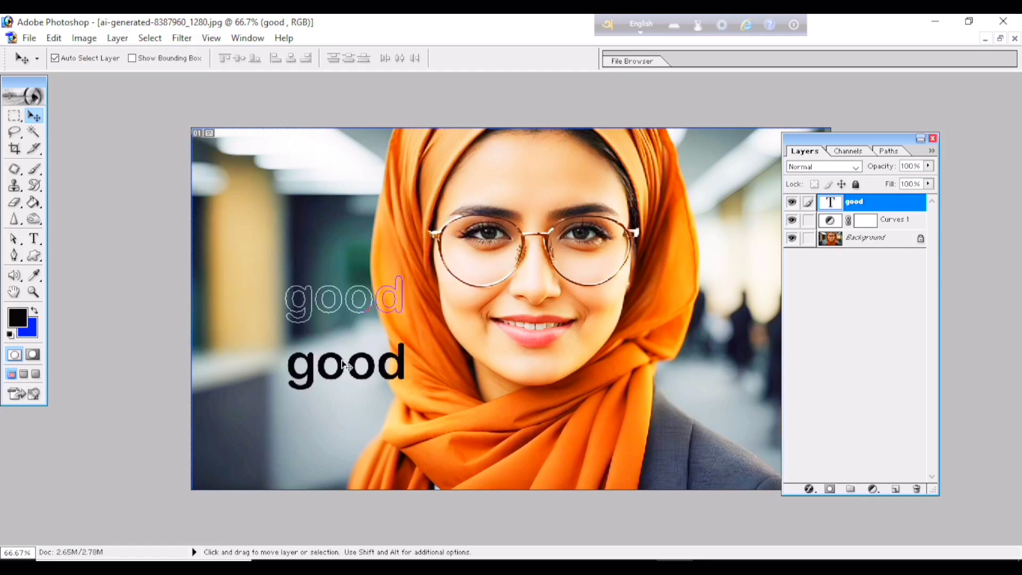
Undo the move of the "good" text and clear its work path, with the image fitted to the window
click(114, 39)
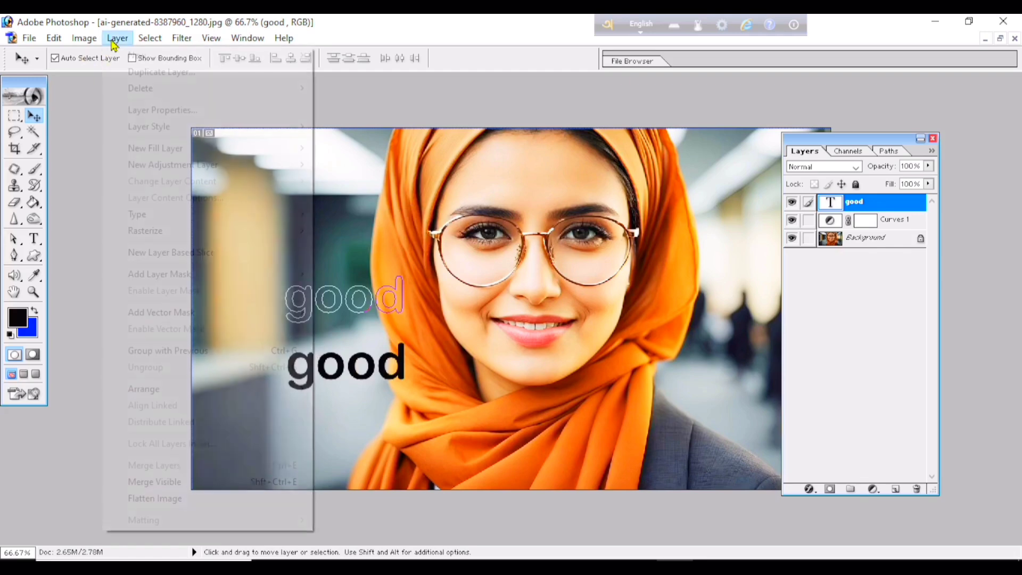
mouse_move(193, 220)
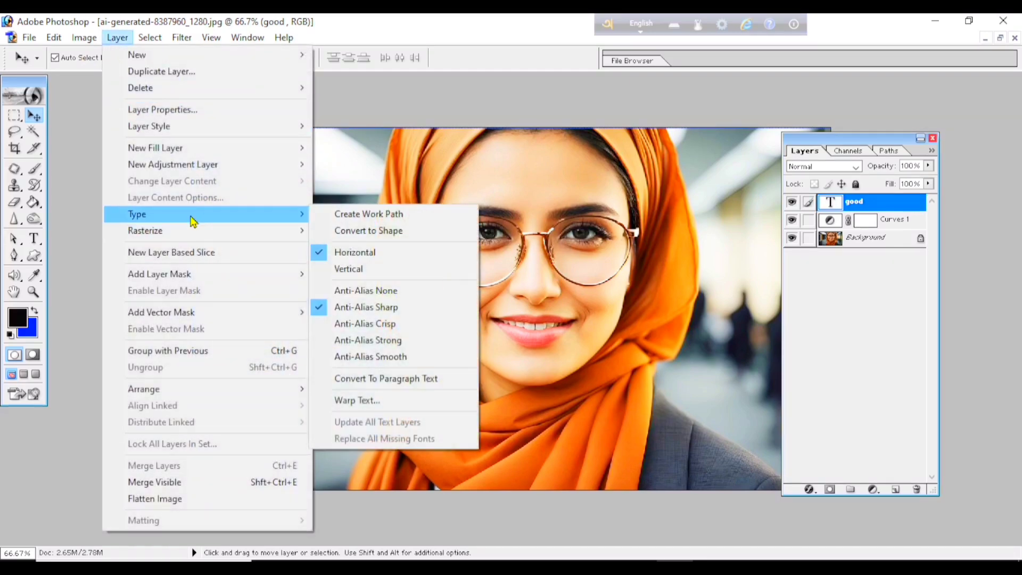
click(367, 218)
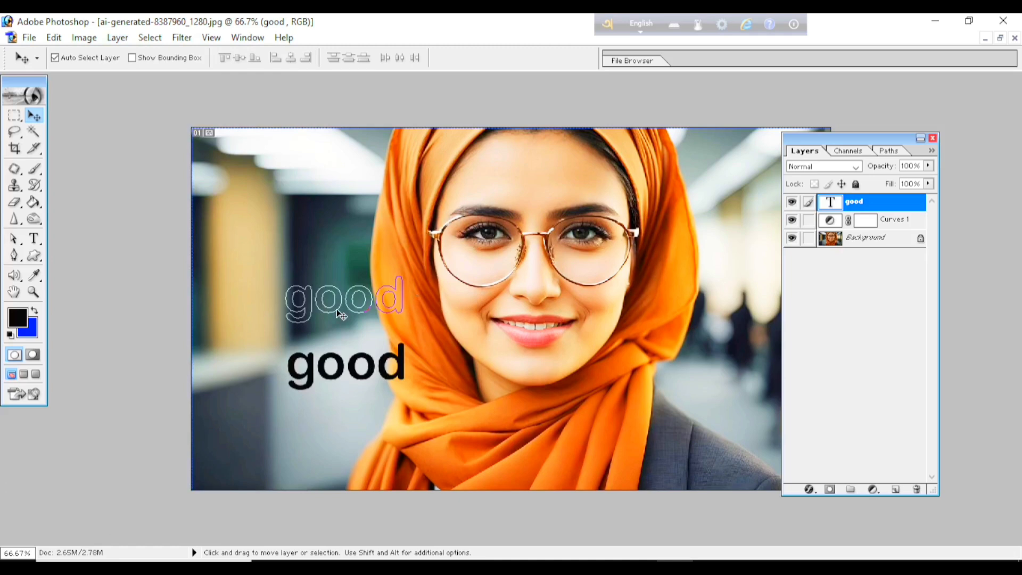
key(ctrl+z)
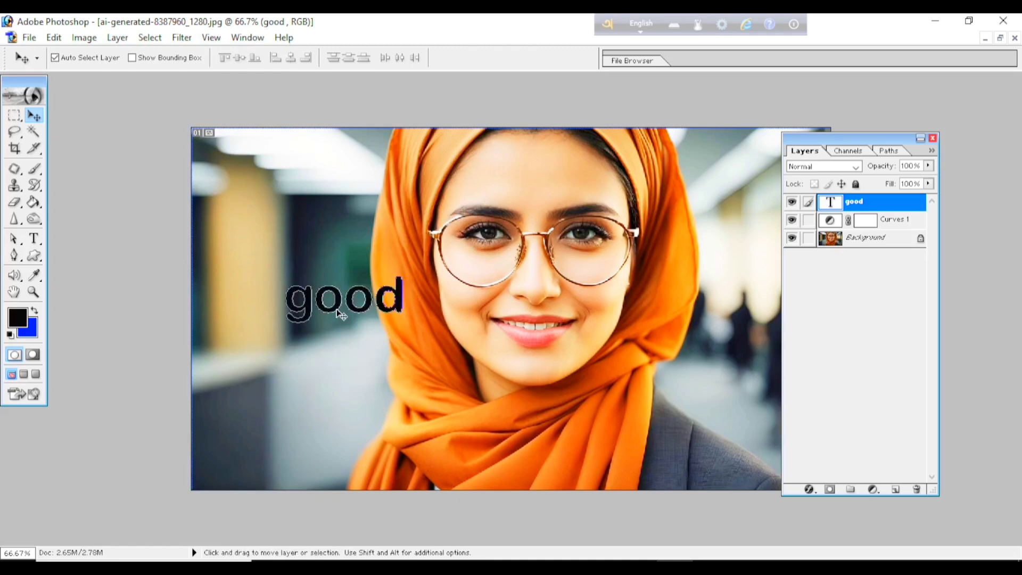
key(ctrl+0)
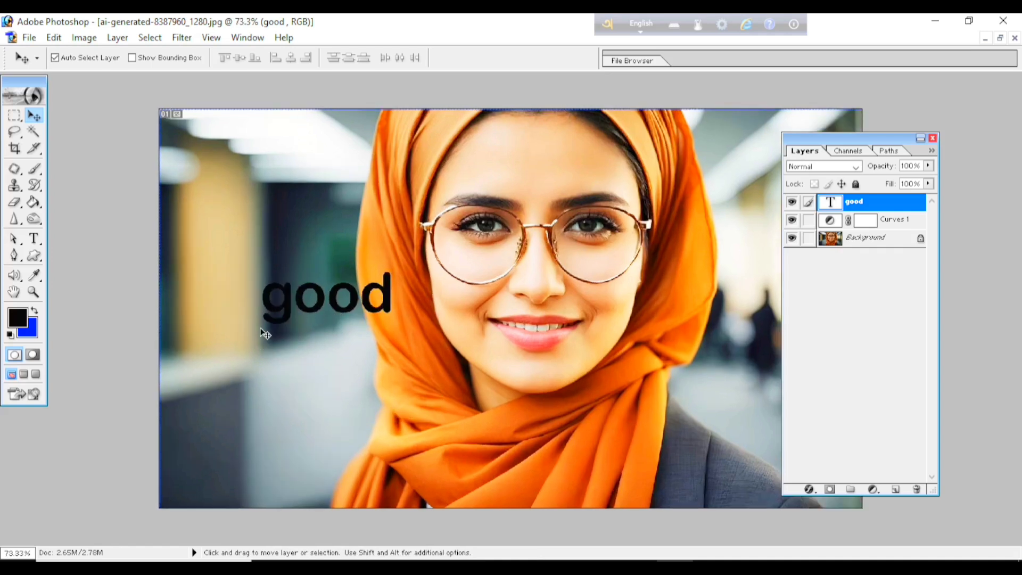
Try converting the "good" text layer to a shape twice, undoing the conversion each time
click(116, 38)
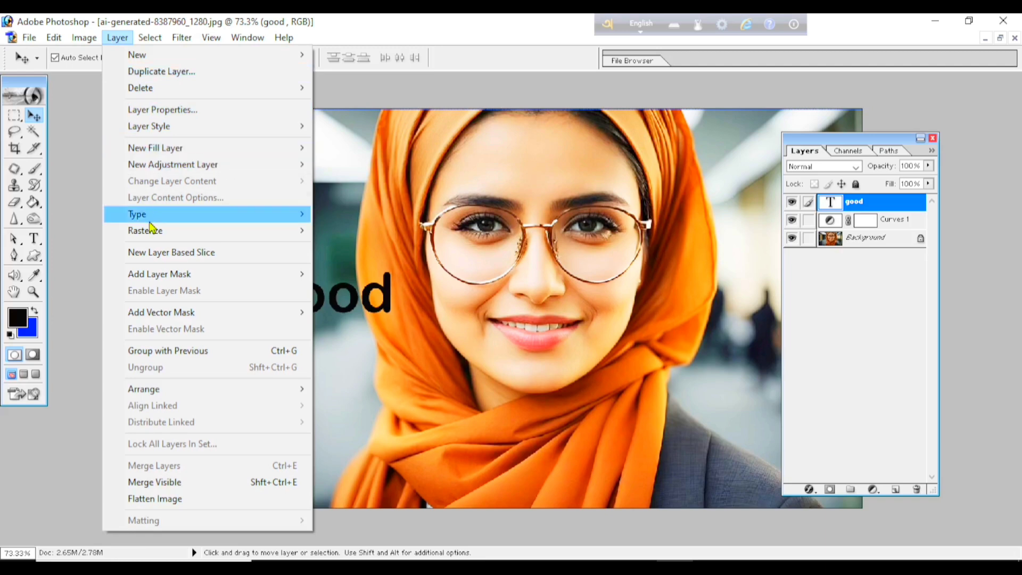
mouse_move(143, 220)
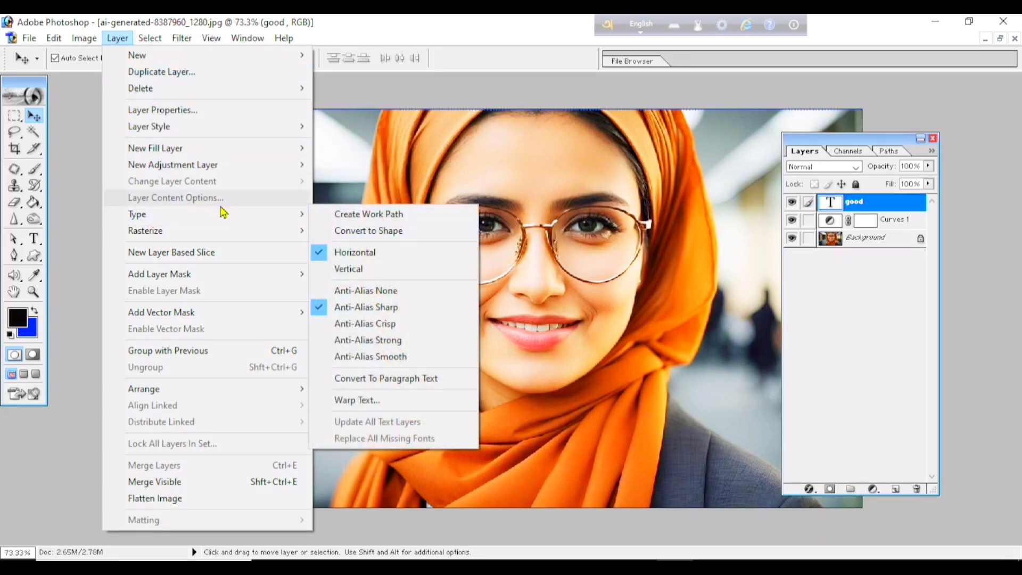
click(370, 237)
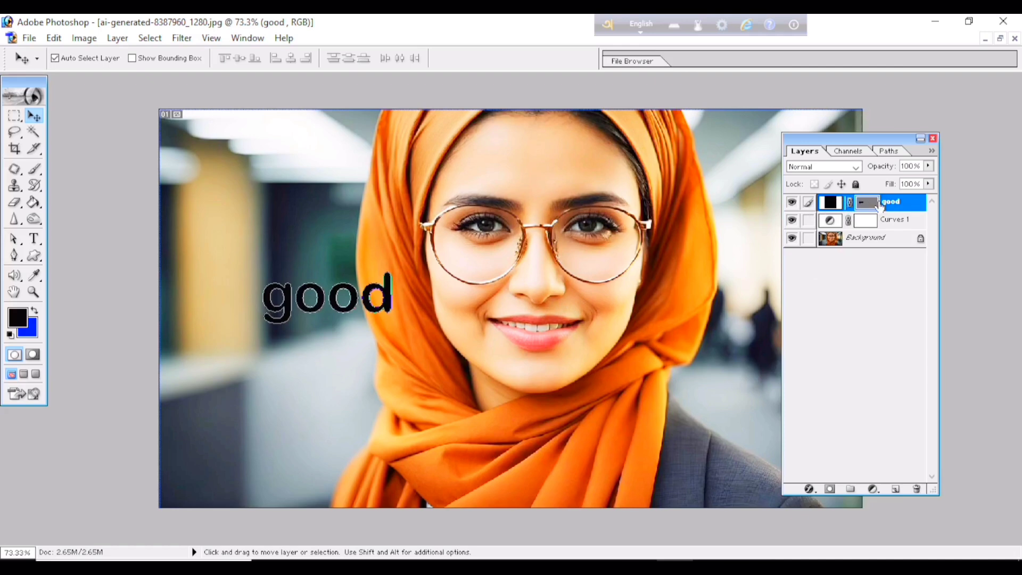
key(ctrl+z)
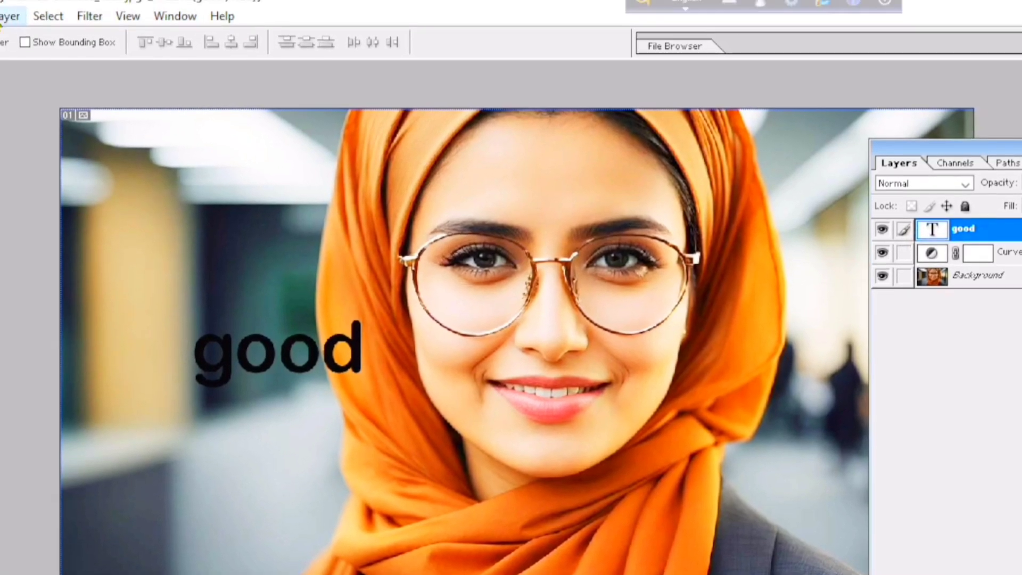
click(96, 51)
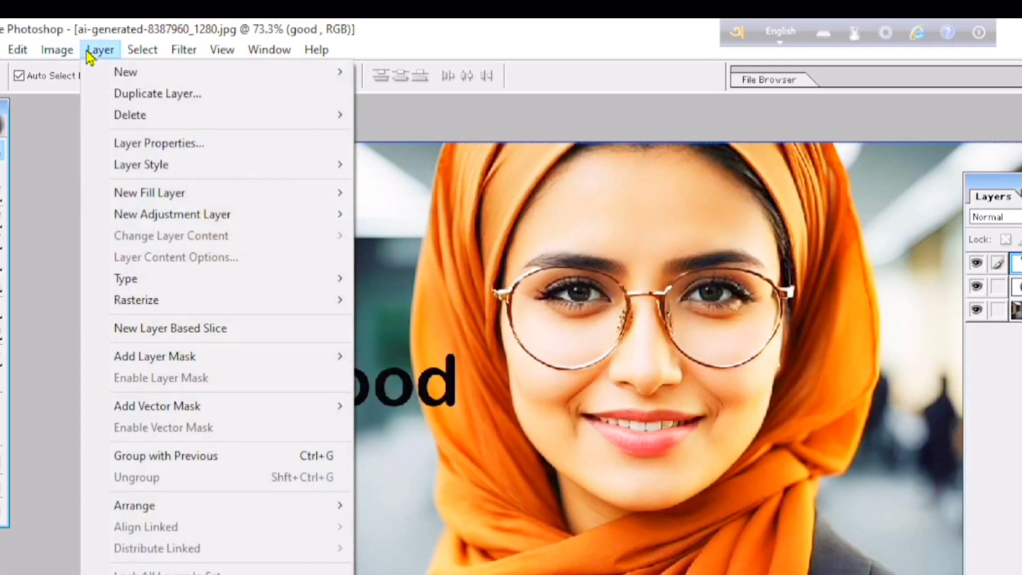
mouse_move(174, 286)
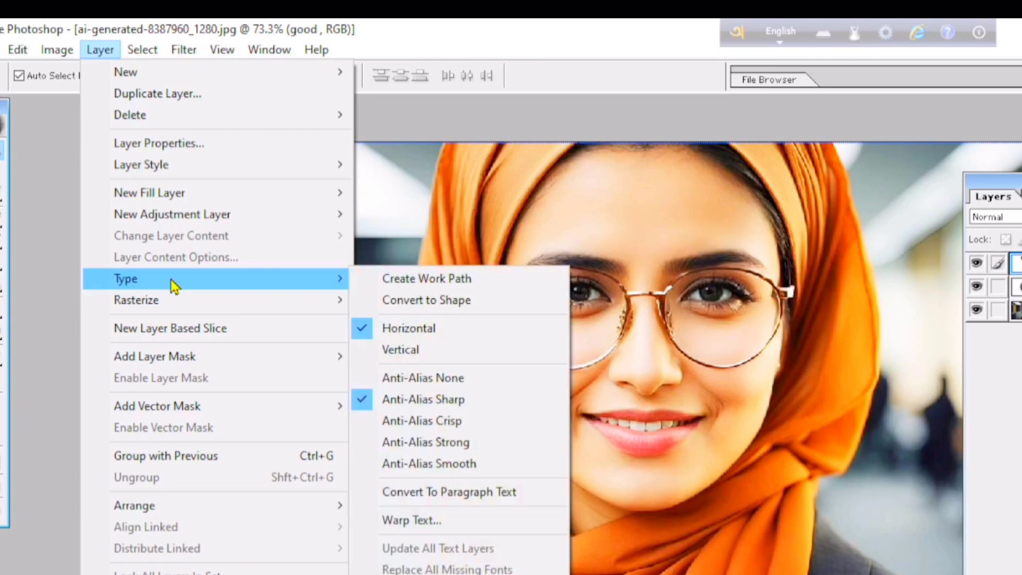
click(432, 308)
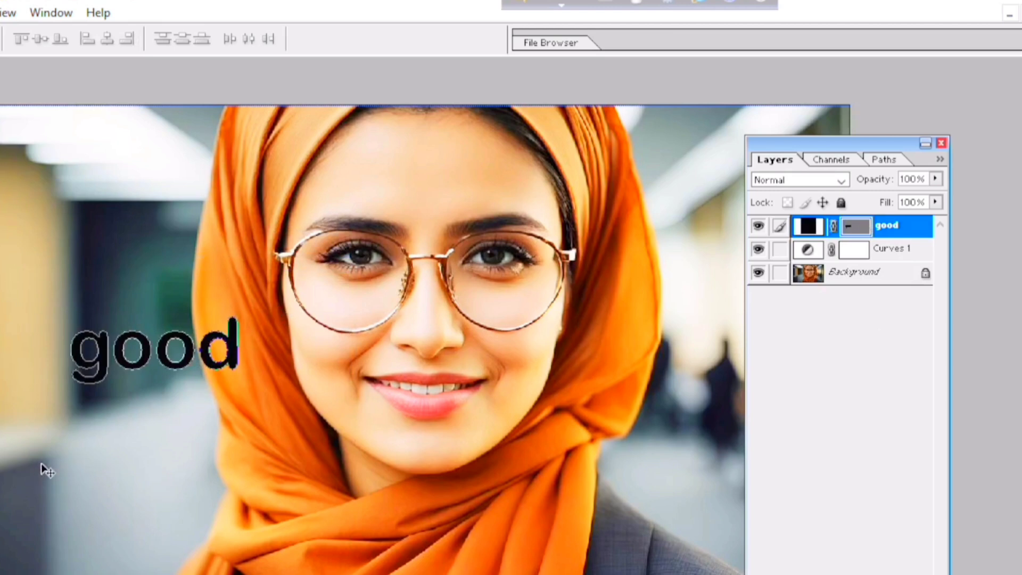
key(ctrl+z)
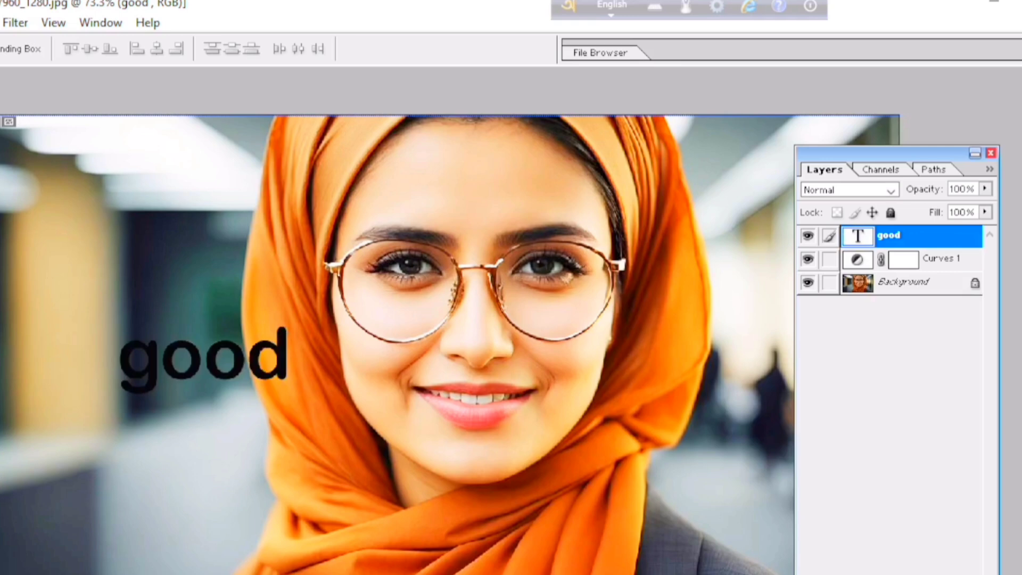
Change the "good" text to vertical orientation and move it up beside the woman's face
click(57, 47)
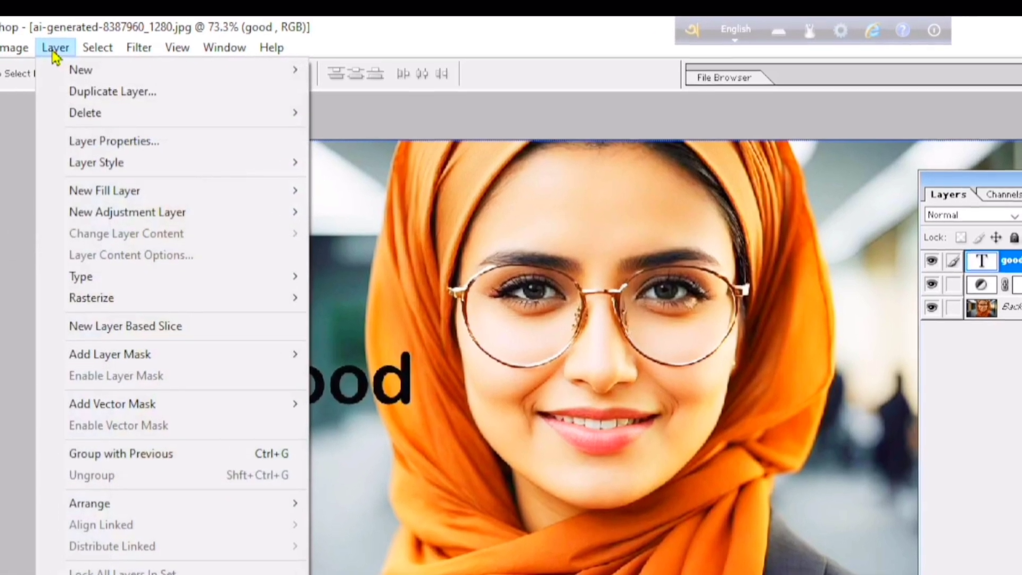
mouse_move(123, 283)
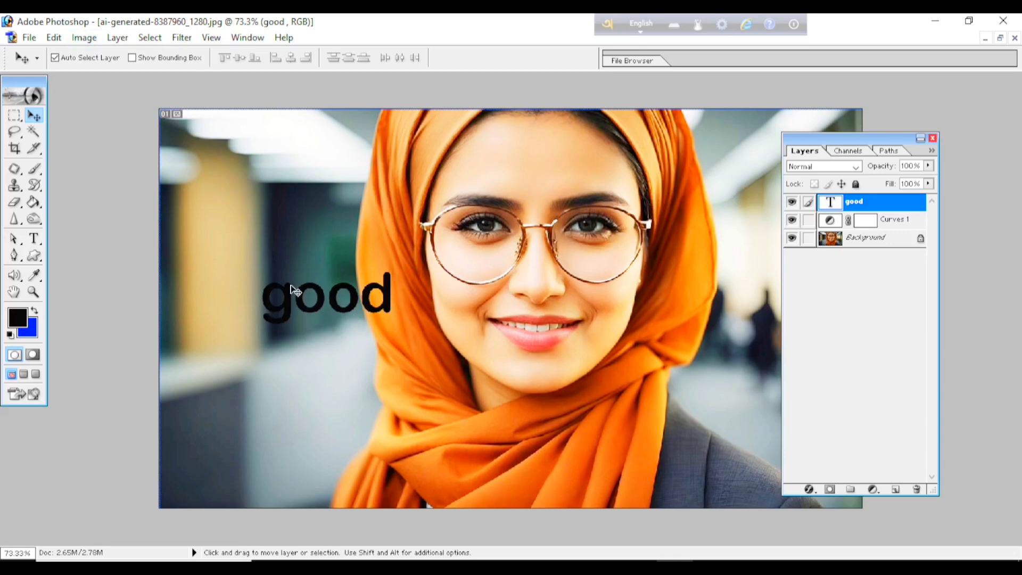
click(117, 37)
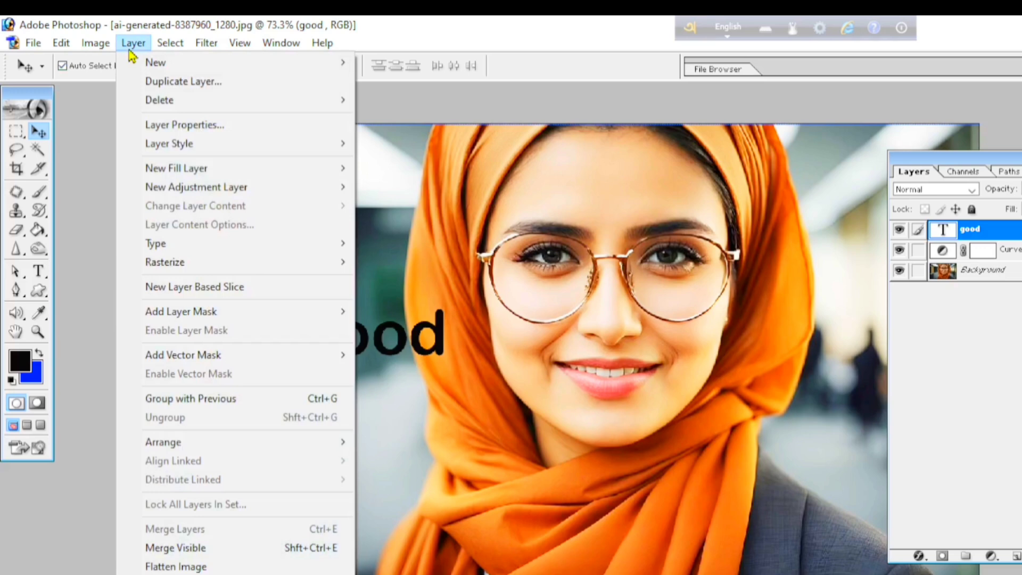
mouse_move(211, 247)
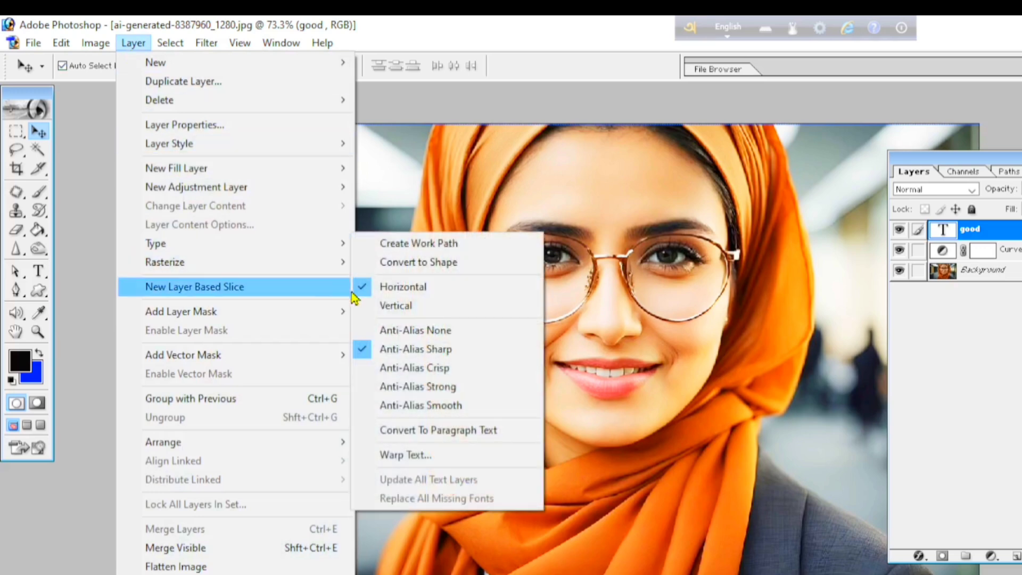
click(385, 305)
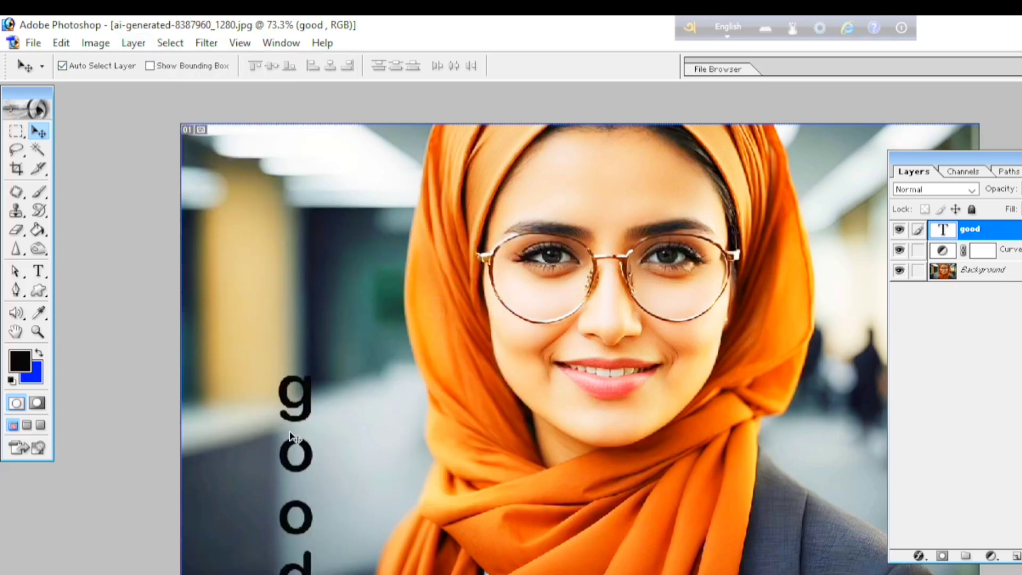
scroll(290, 433, up, 1)
drag(279, 413, 301, 295)
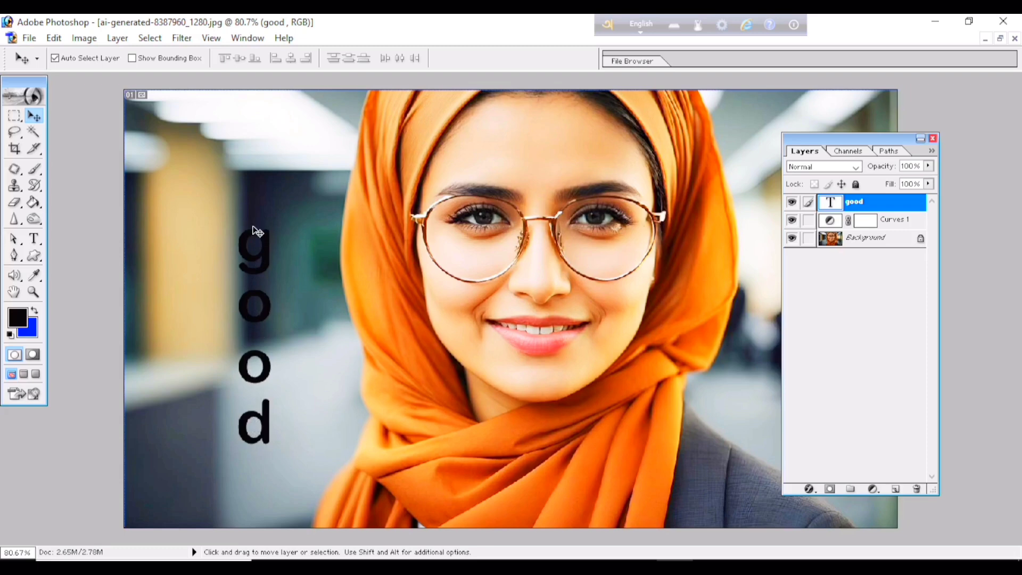
Set the "good" text to horizontal orientation and place it on the blurred background beside the woman's face, clear of the scarf
click(117, 38)
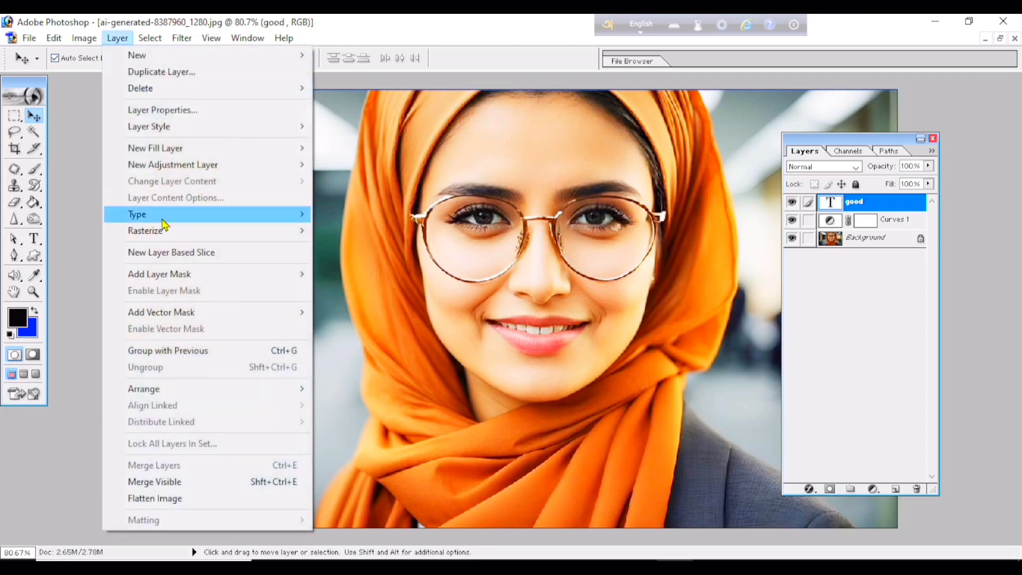
mouse_move(164, 225)
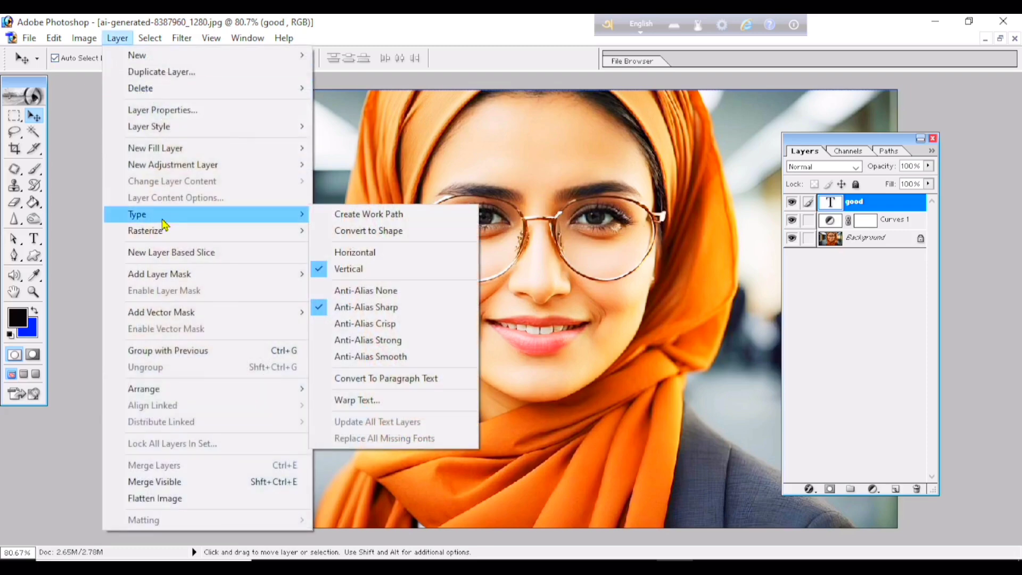
click(350, 253)
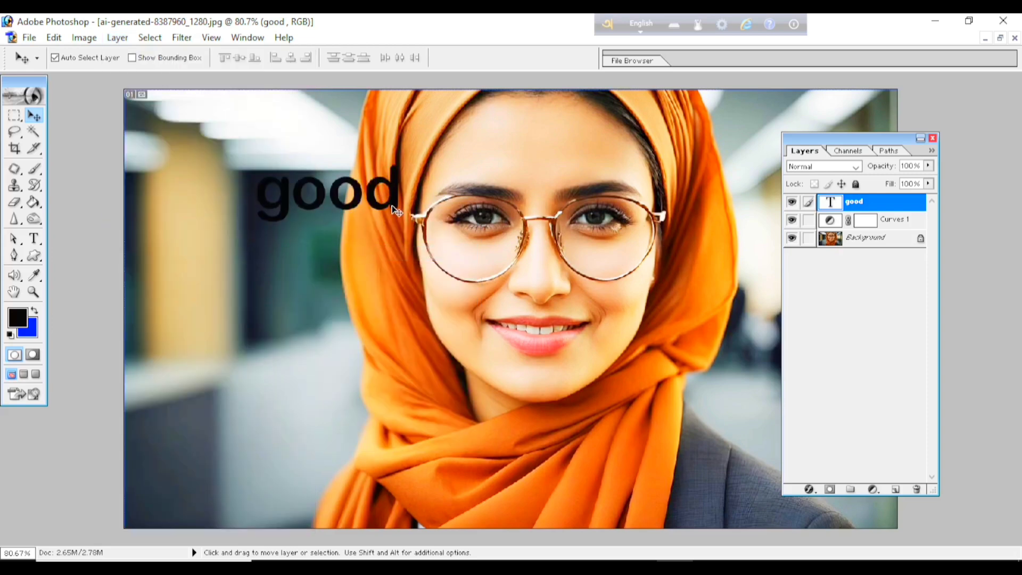
drag(396, 209, 323, 298)
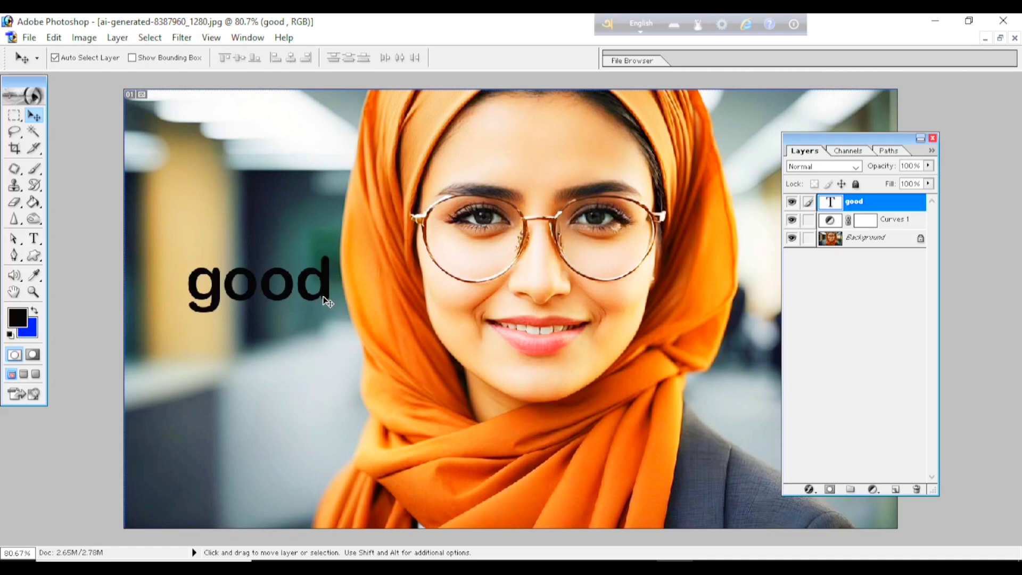
Try rasterizing the "good" type layer, undo it, and look over the other rasterize options
click(117, 37)
mouse_move(157, 234)
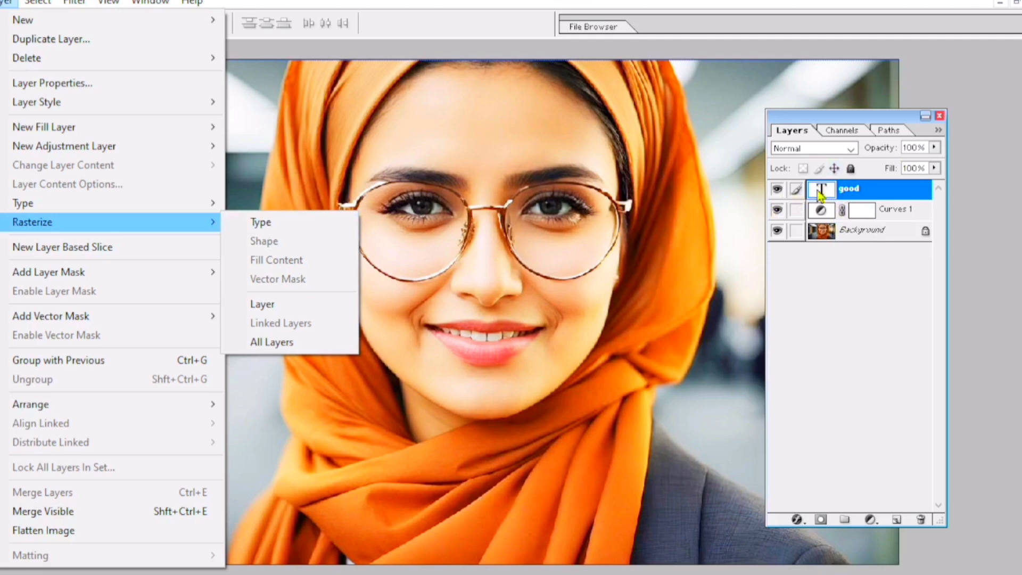
click(272, 229)
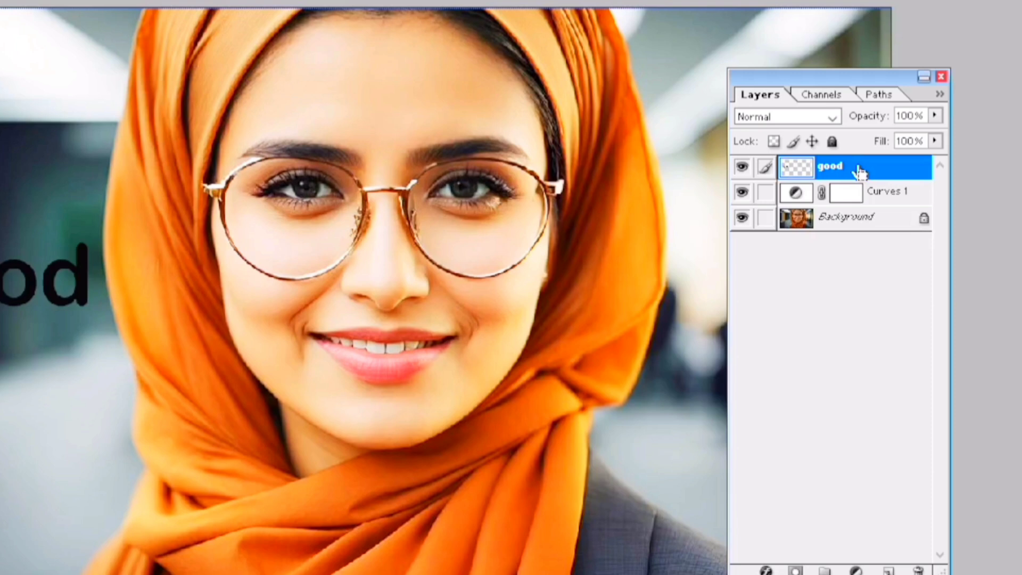
key(ctrl+z)
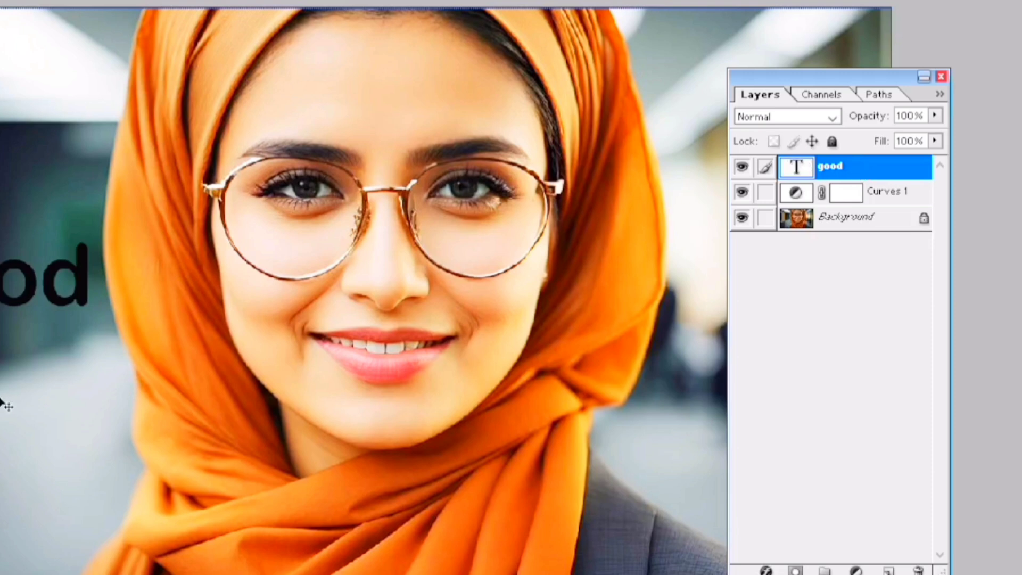
click(117, 38)
mouse_move(163, 235)
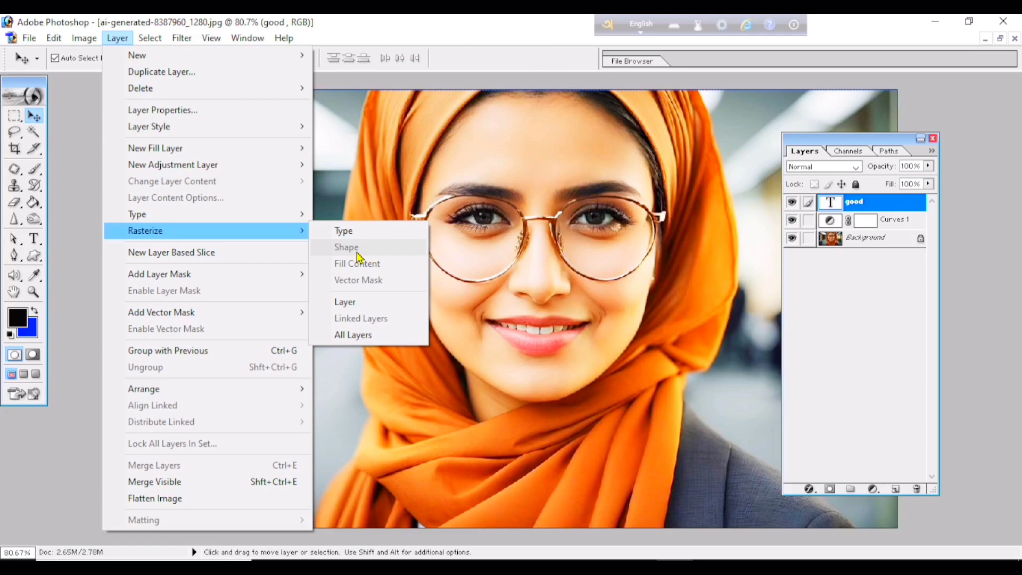
click(324, 359)
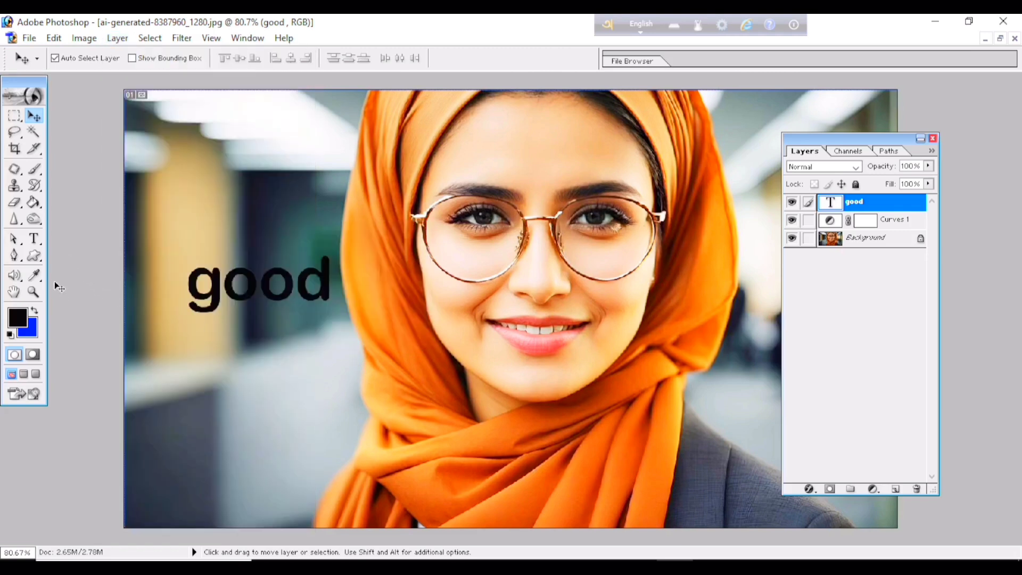
Draw a black rectangle as a shape layer below the "good" text with the Rectangle tool
click(34, 256)
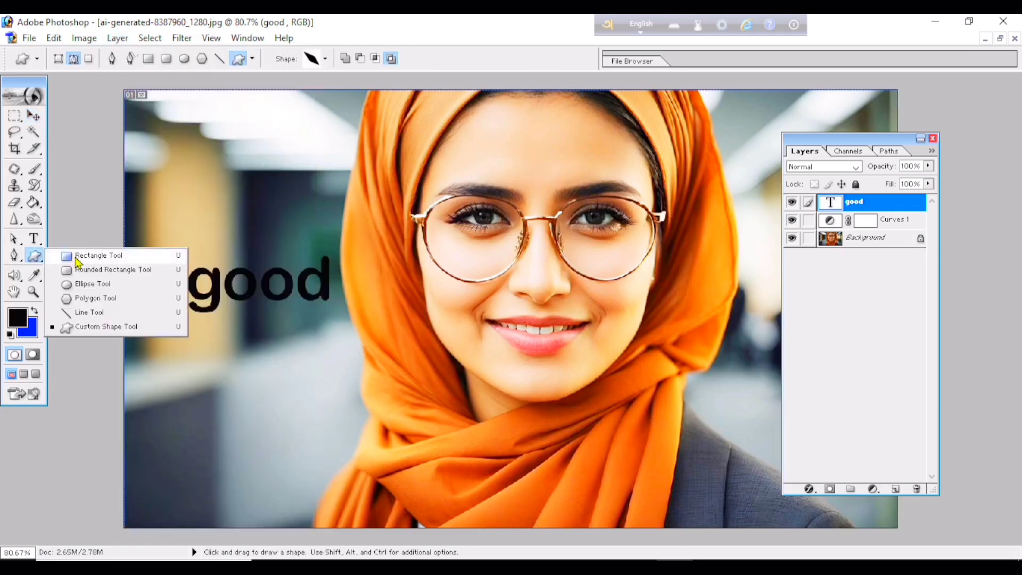
click(78, 257)
drag(186, 368, 351, 444)
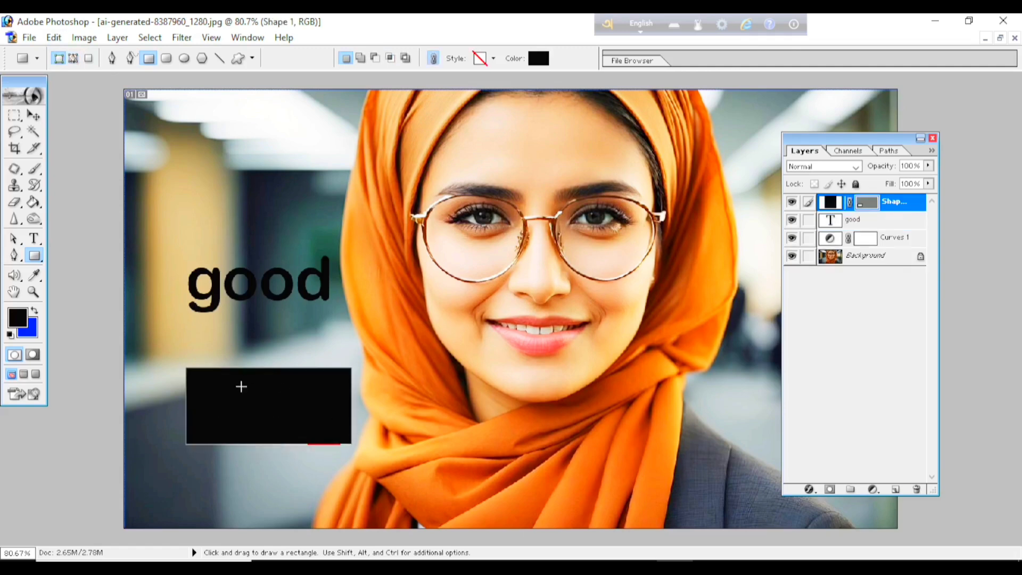
click(38, 259)
click(105, 256)
Try to rasterize the black rectangle as a shape
click(117, 37)
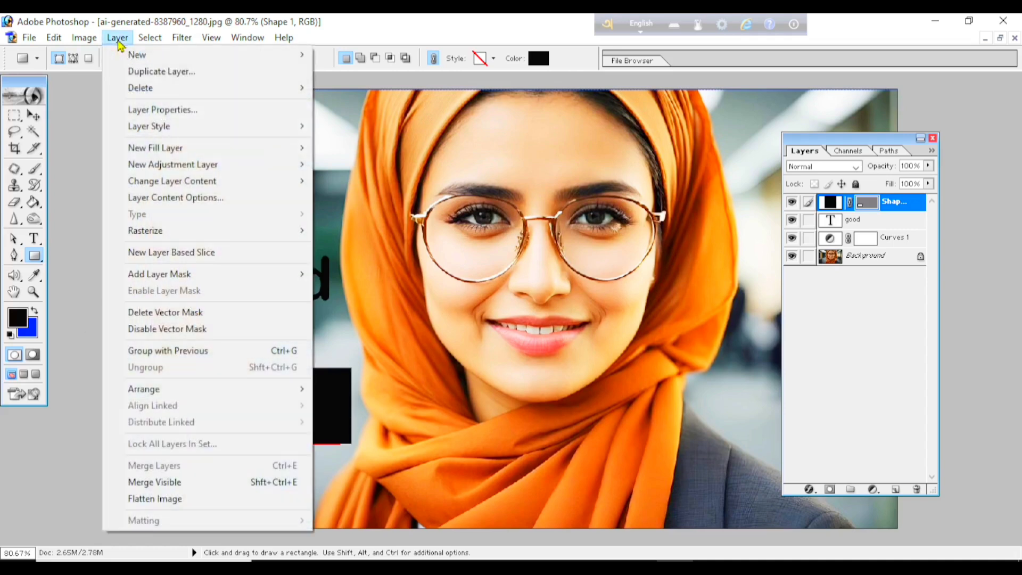
mouse_move(165, 235)
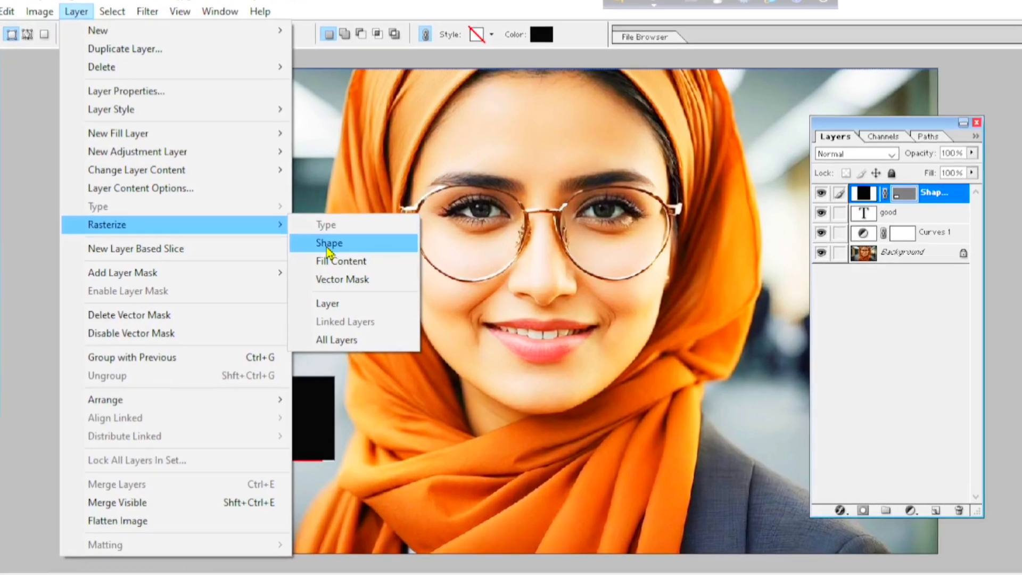
click(341, 248)
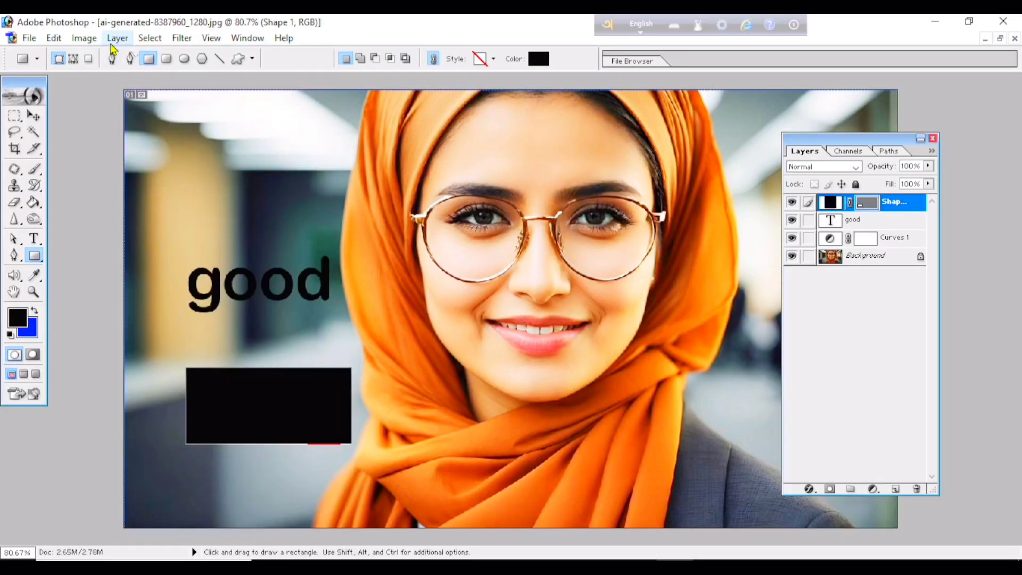
Rasterize the black rectangle layer's fill content and its vector mask
click(113, 21)
mouse_move(167, 233)
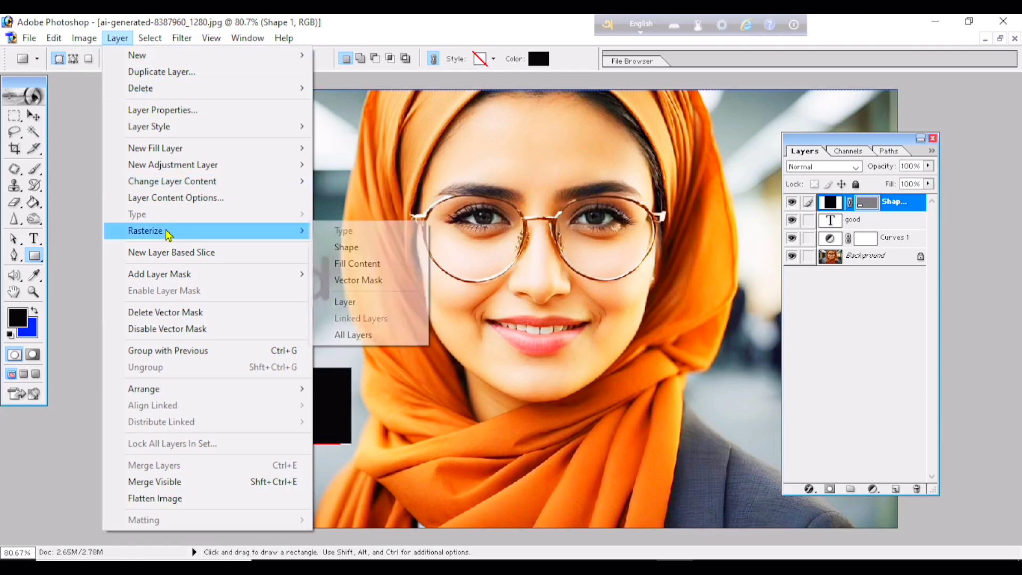
click(357, 264)
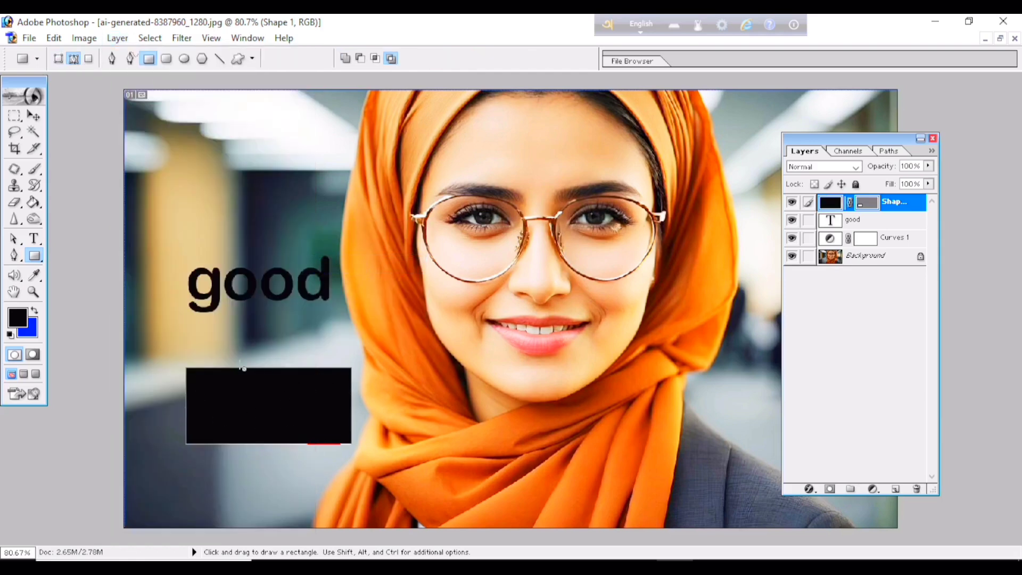
click(121, 39)
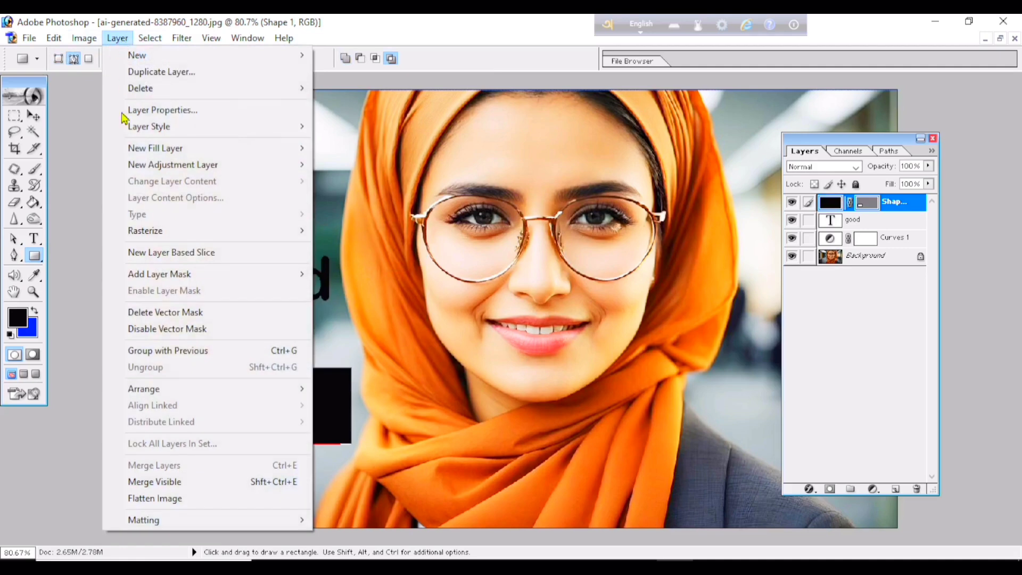
mouse_move(157, 235)
click(361, 283)
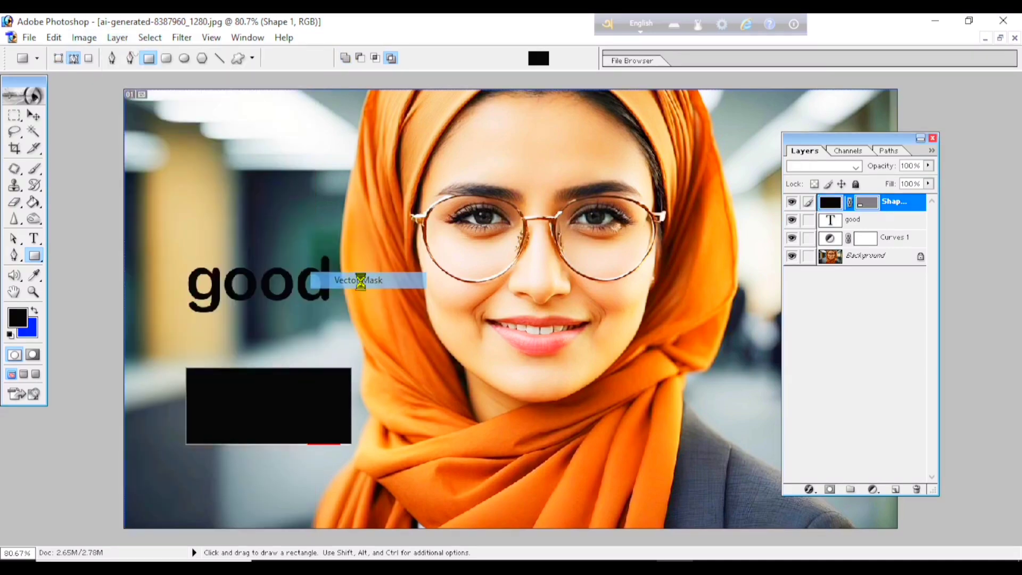
scroll(254, 397, up, 1)
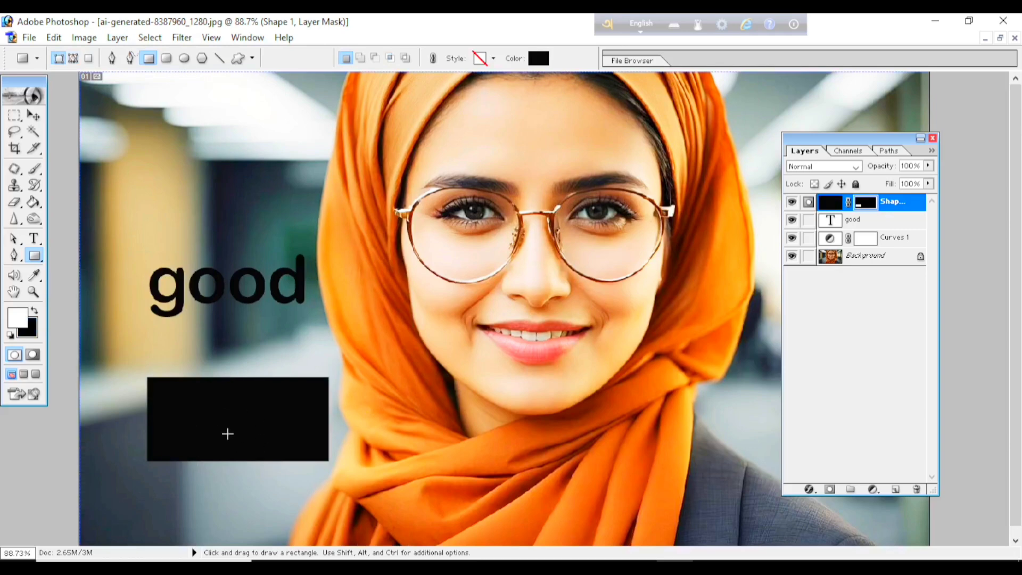
Create a layer-based slice from the black rectangle layer and activate the Slice tool
click(117, 37)
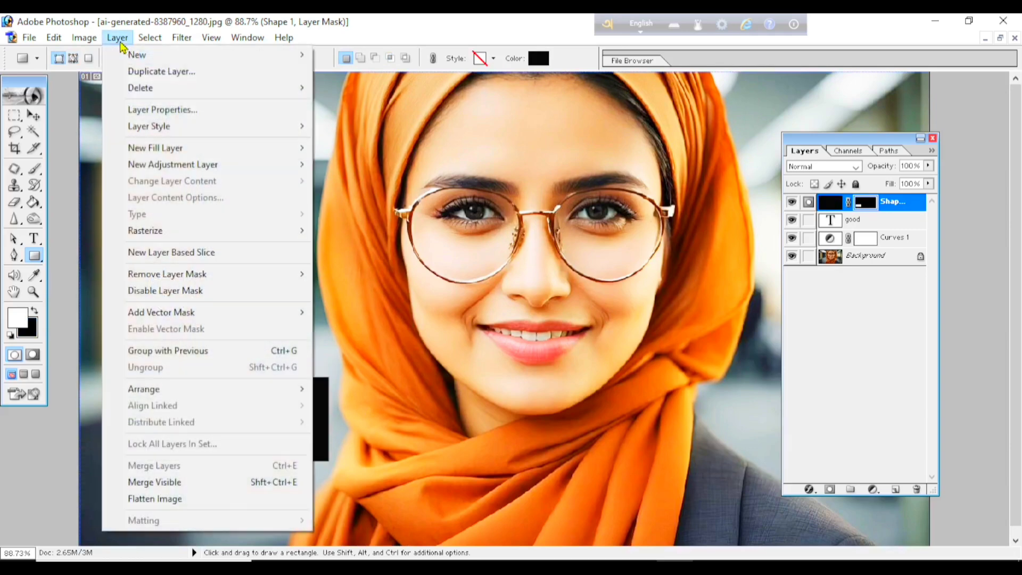
mouse_move(169, 244)
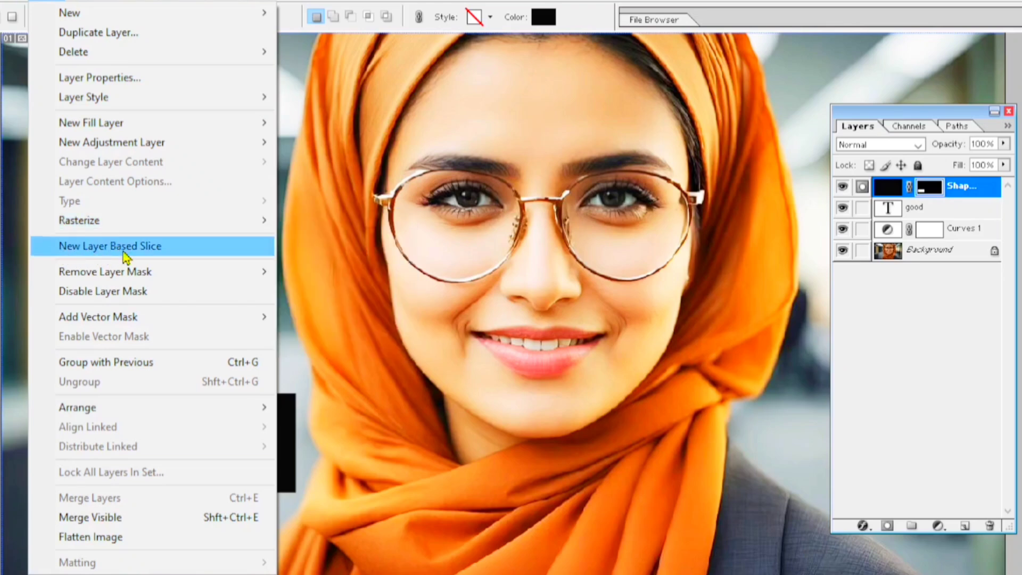
click(132, 256)
click(34, 149)
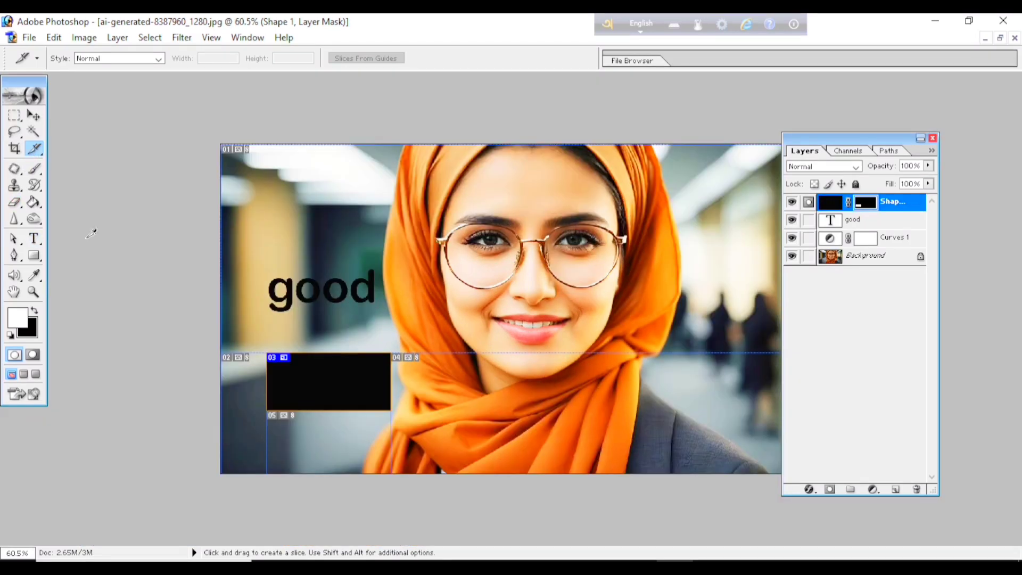
Open the options for removing the black rectangle's layer mask
click(126, 39)
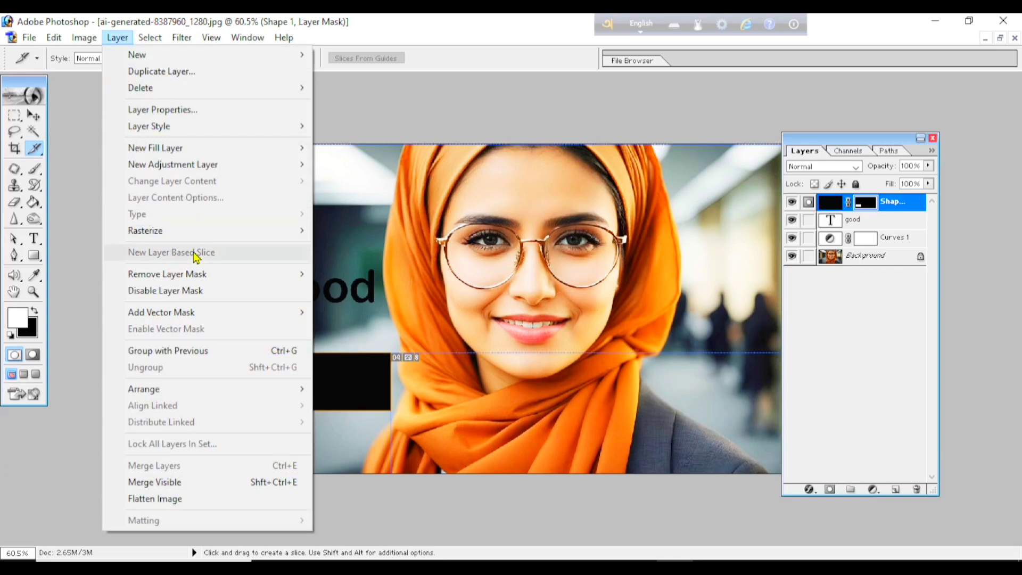
mouse_move(197, 274)
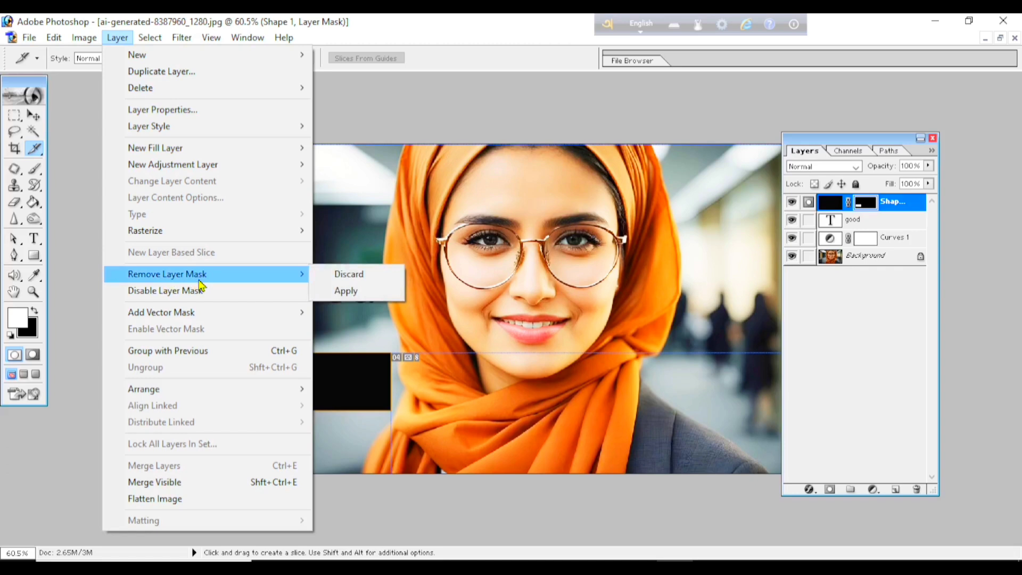